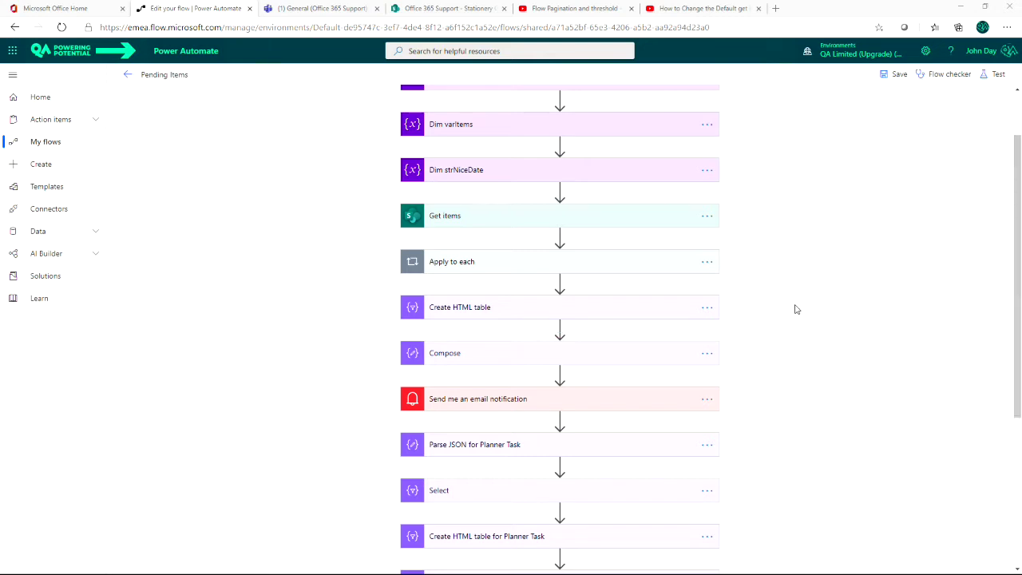
# Step: Expand the Get items action's advanced options and choose Items from Recent first as the Limit Columns by View value
pyautogui.click(708, 219)
pyautogui.click(662, 219)
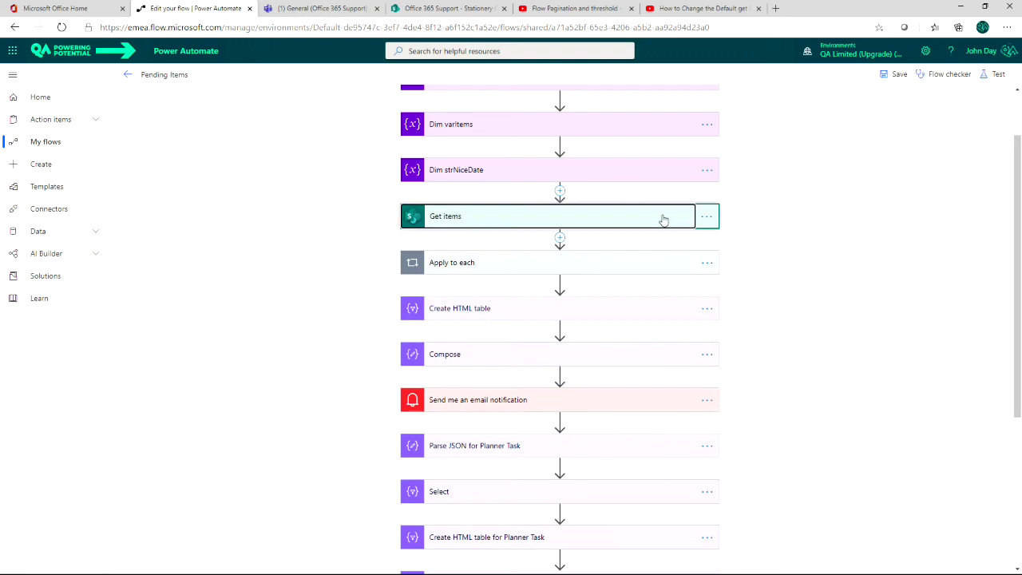
pyautogui.click(663, 219)
pyautogui.click(457, 412)
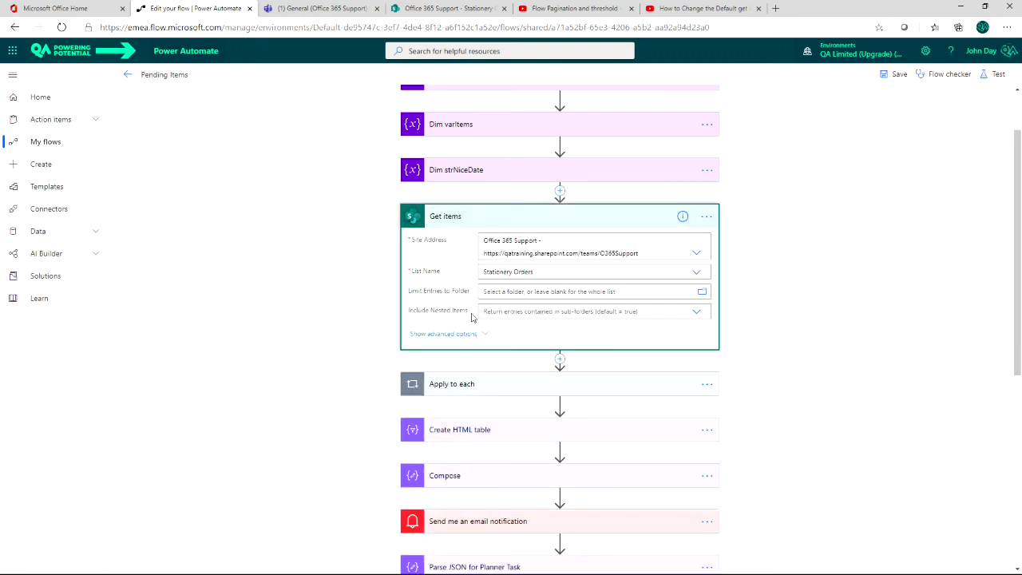
pyautogui.click(438, 336)
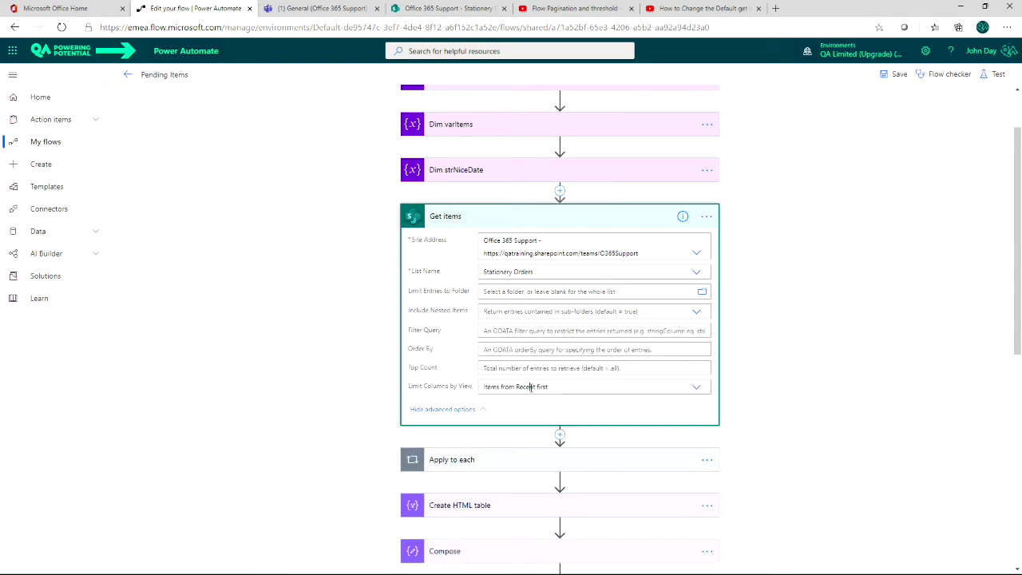
pyautogui.click(531, 387)
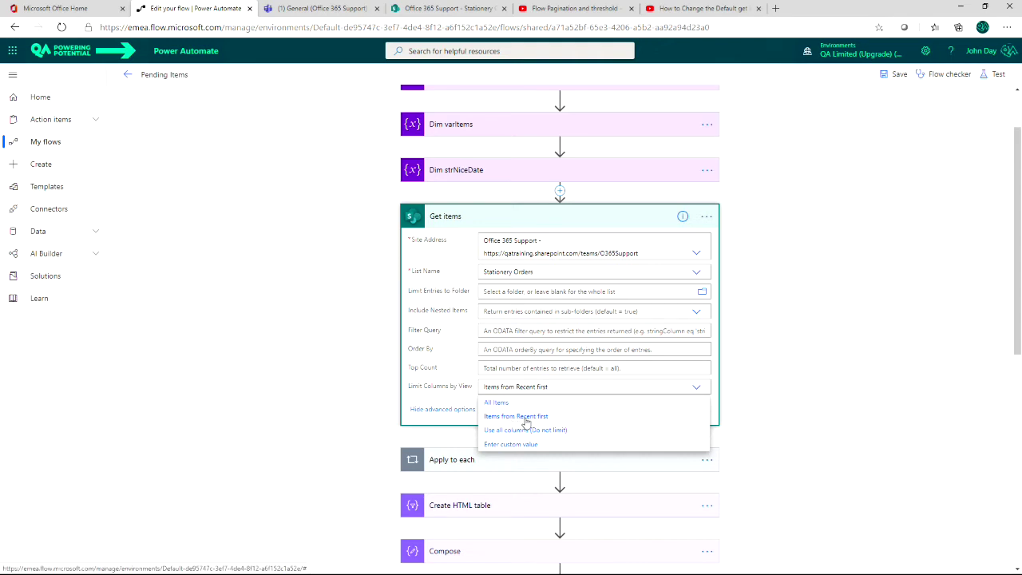
pyautogui.click(525, 417)
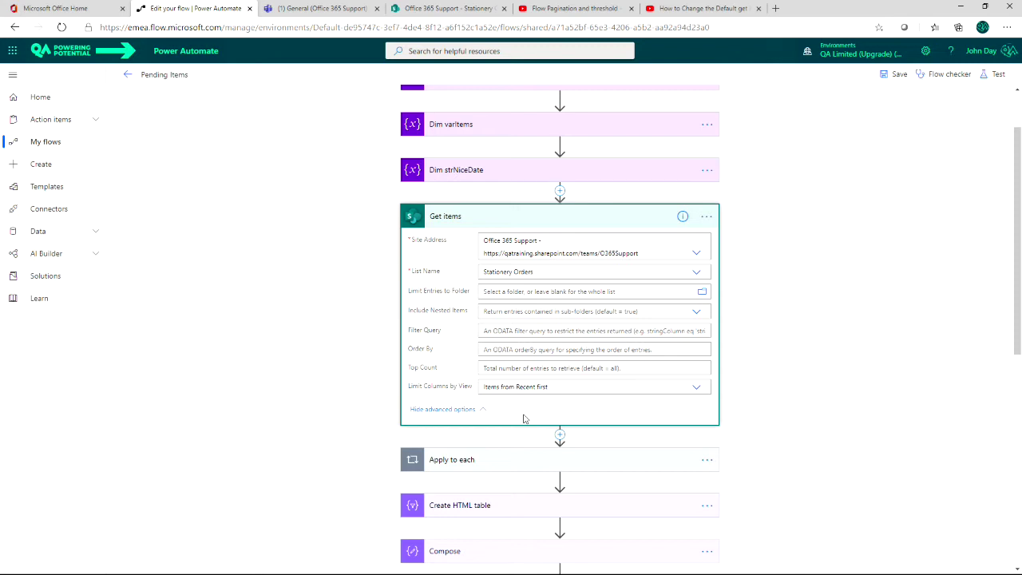
# Step: Open the settings of the Get items action
pyautogui.click(707, 218)
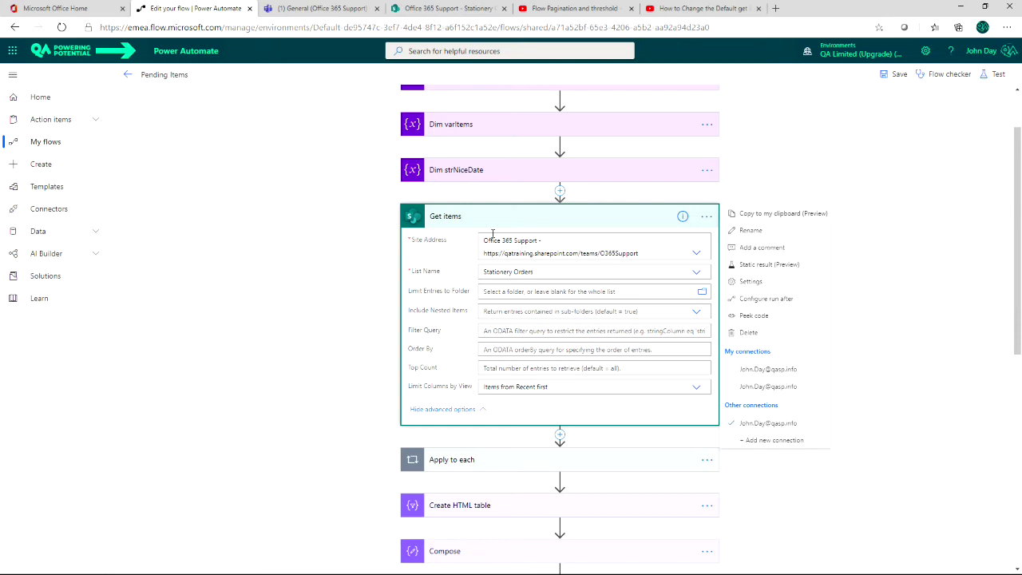
pyautogui.click(751, 283)
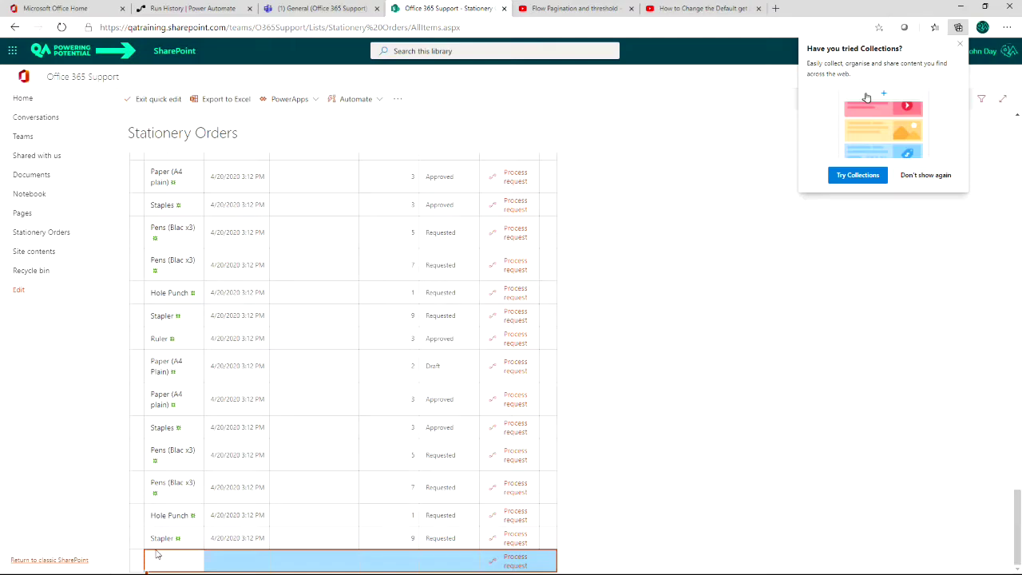
# Step: Add the batch of order rows, starting with Ruler, 3, Approved, in the empty last row of the SharePoint Stationery Orders list
pyautogui.write('Ruler\t3\tApproved Paper (A4 Plain)\t2\tDraft Paper (A4 plain)\t3\tApproved Staples\t3\tApproved Pens (Blac x3)\t5\tRequested Pens (Blac x3)\t7\tRequested Hole Punch\t1\tRequested Stapler\t9\tRequested')
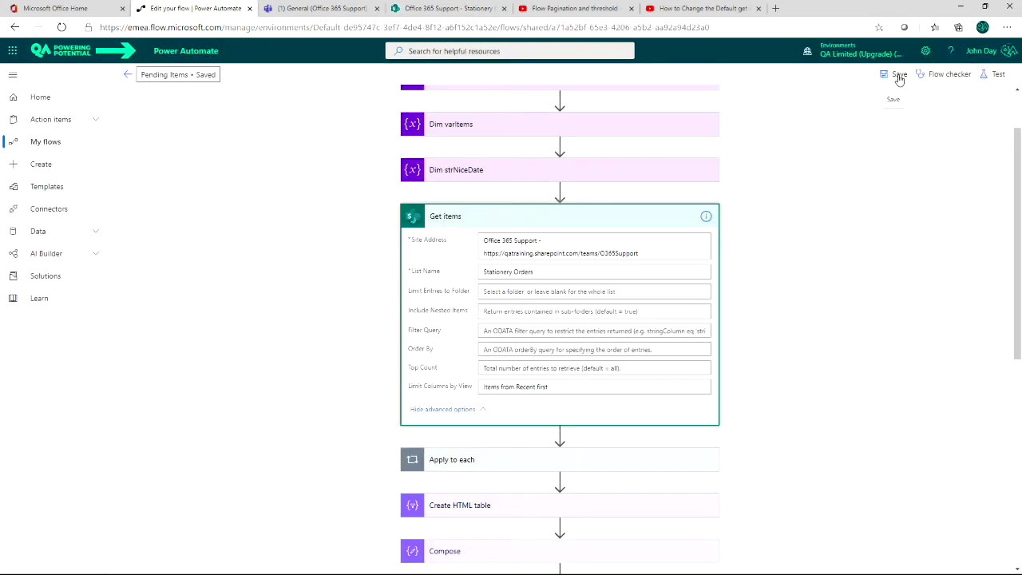
# Step: Run a test of the Pending Items flow with the I'll perform the trigger action option
pyautogui.click(995, 74)
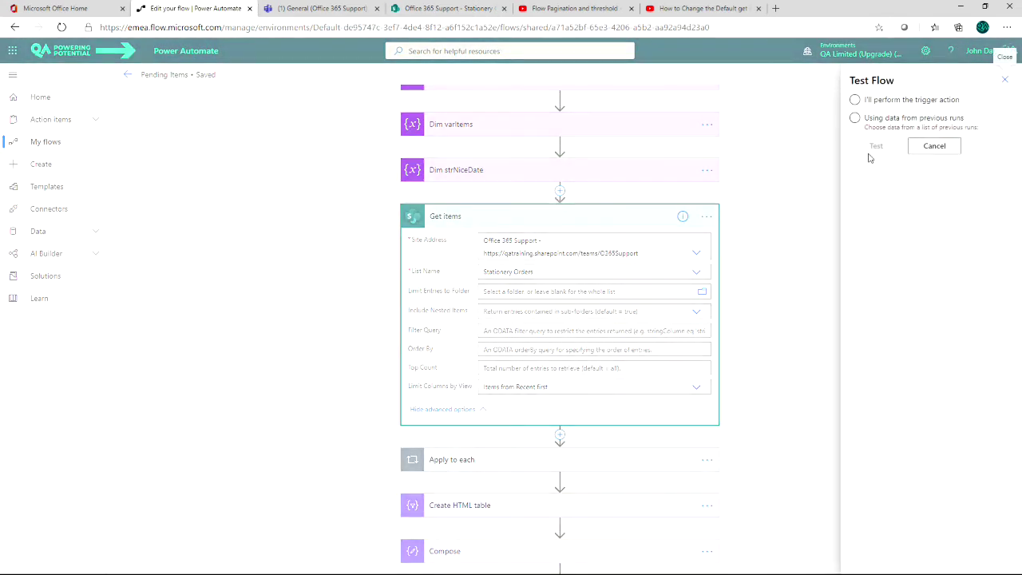
pyautogui.click(855, 99)
pyautogui.click(876, 145)
pyautogui.click(876, 553)
pyautogui.click(872, 554)
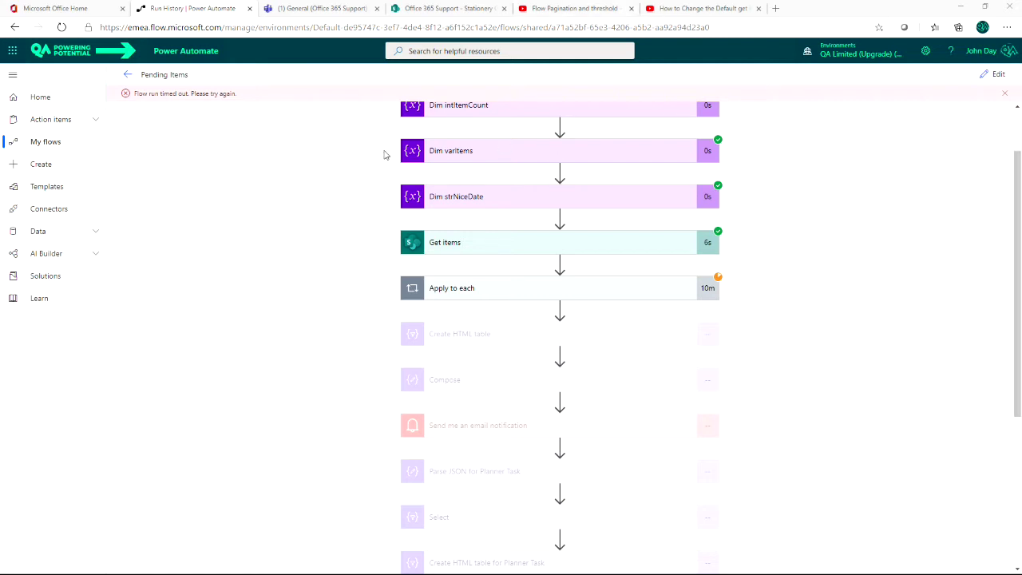
# Step: Return from the run history to editing the Pending Items flow and expand the Get items action
pyautogui.click(125, 76)
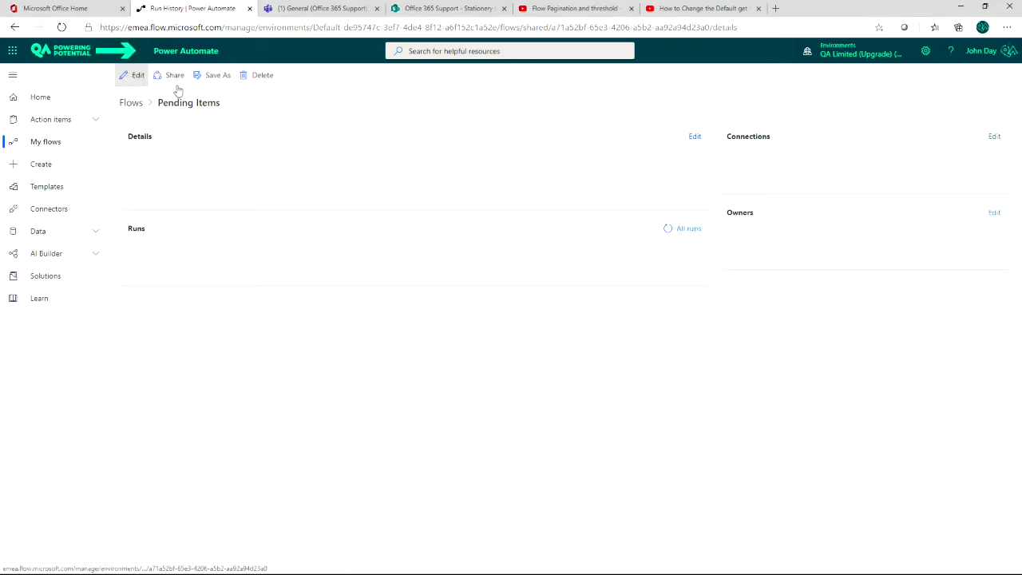
pyautogui.click(132, 74)
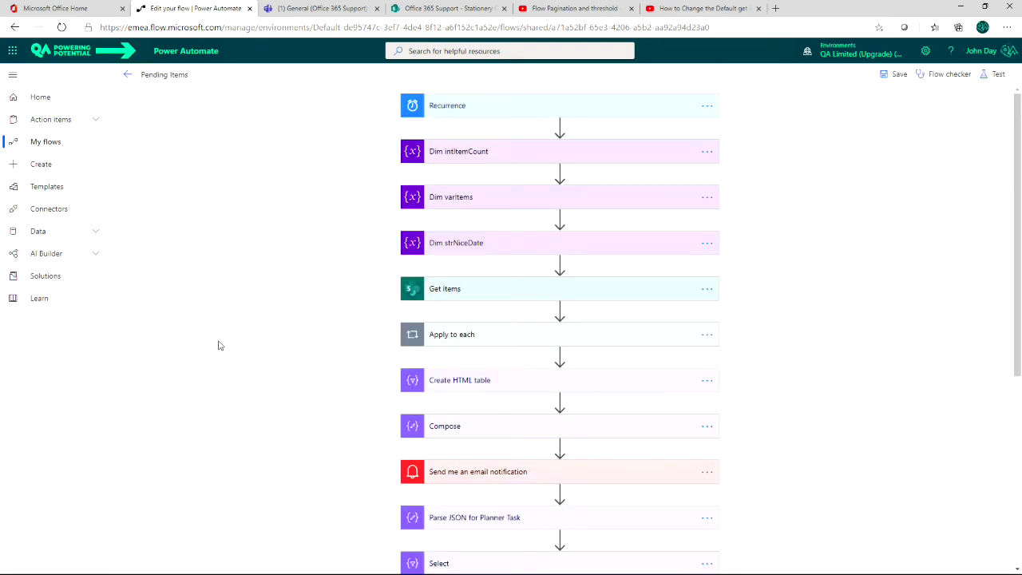
pyautogui.click(706, 335)
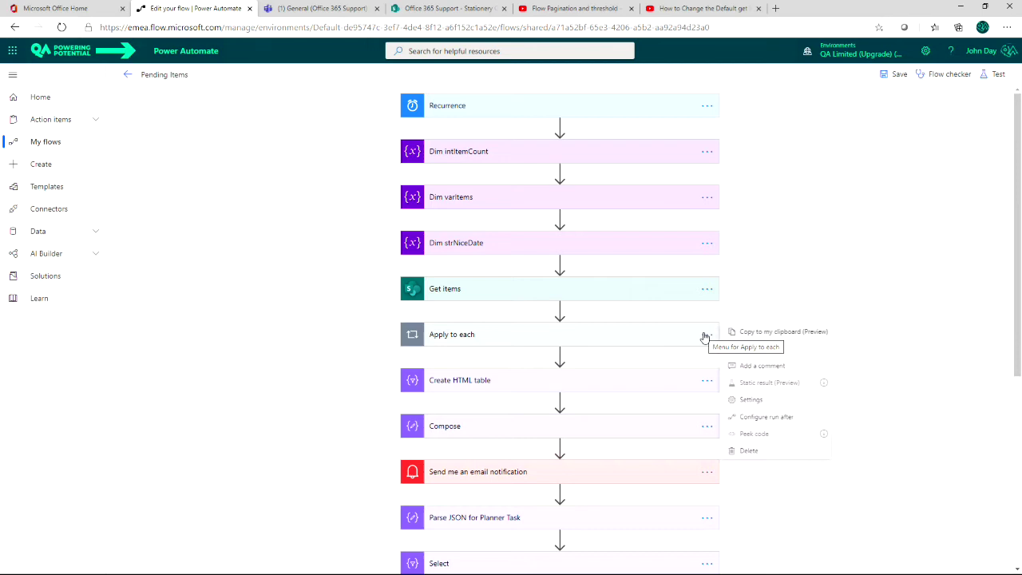
pyautogui.click(654, 297)
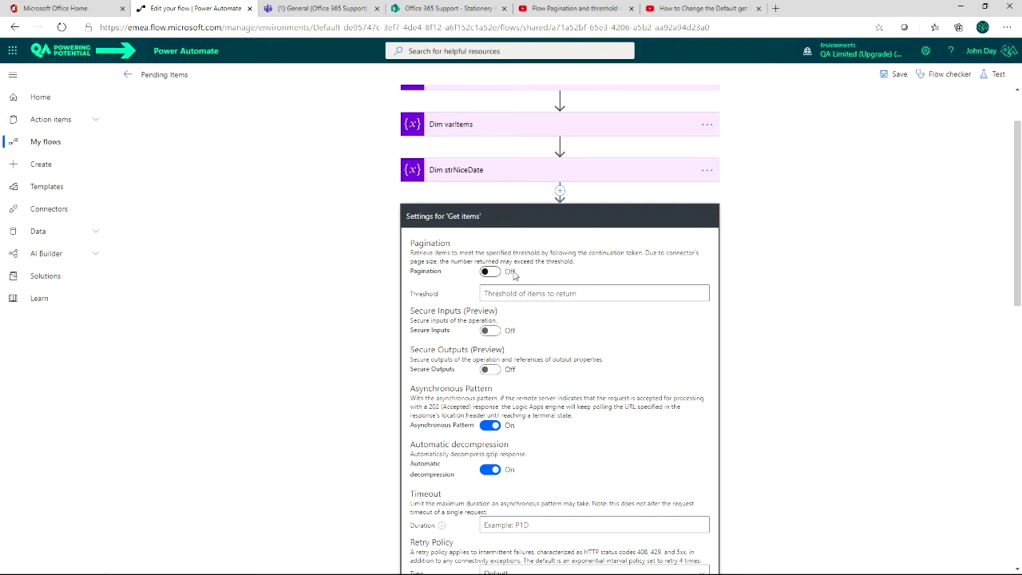
# Step: Turn on Pagination for Get items with a threshold of 150 and apply the settings
pyautogui.click(488, 271)
pyautogui.click(497, 294)
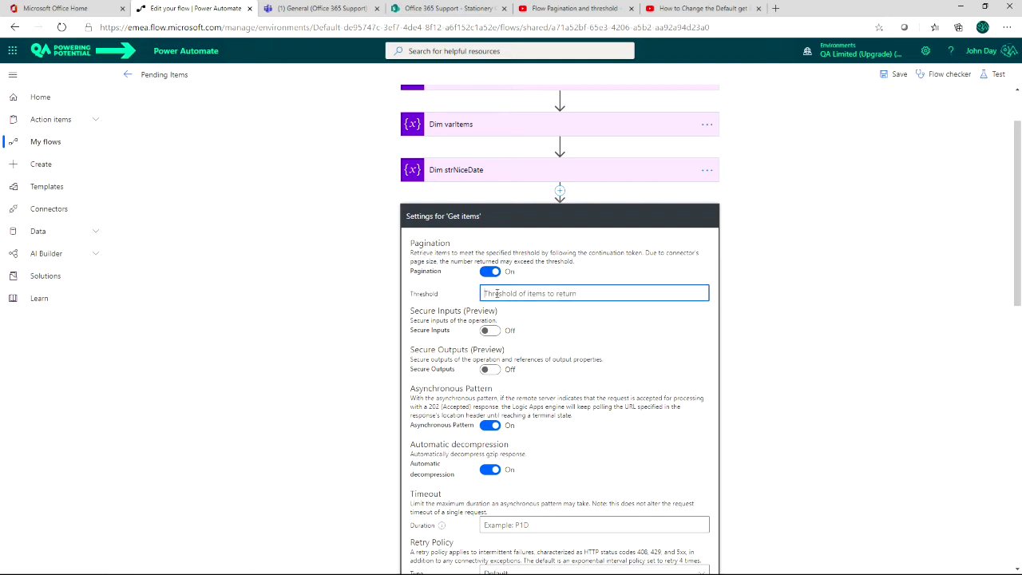
pyautogui.write('150')
pyautogui.click(818, 335)
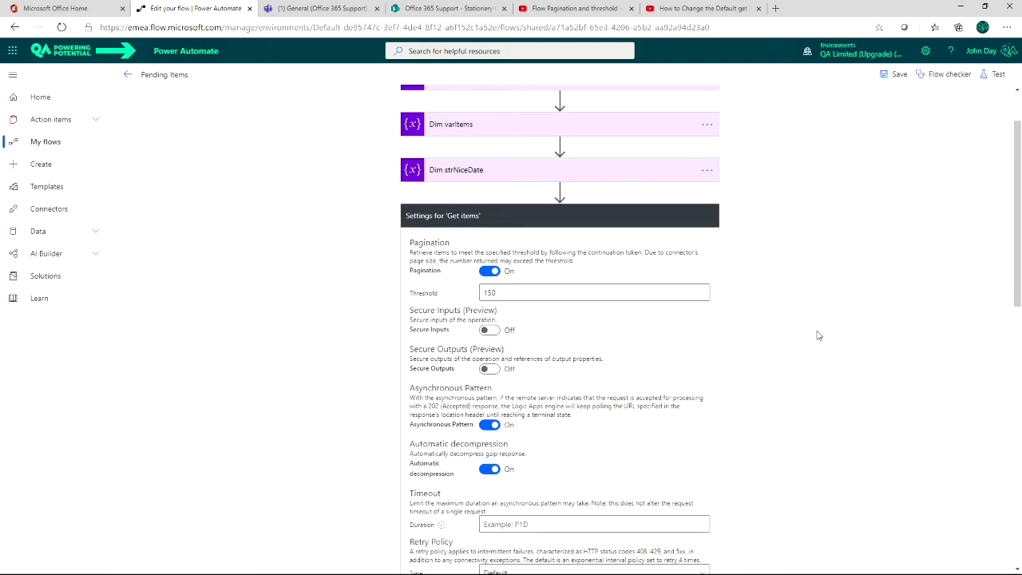
pyautogui.scroll(-4, 818, 337)
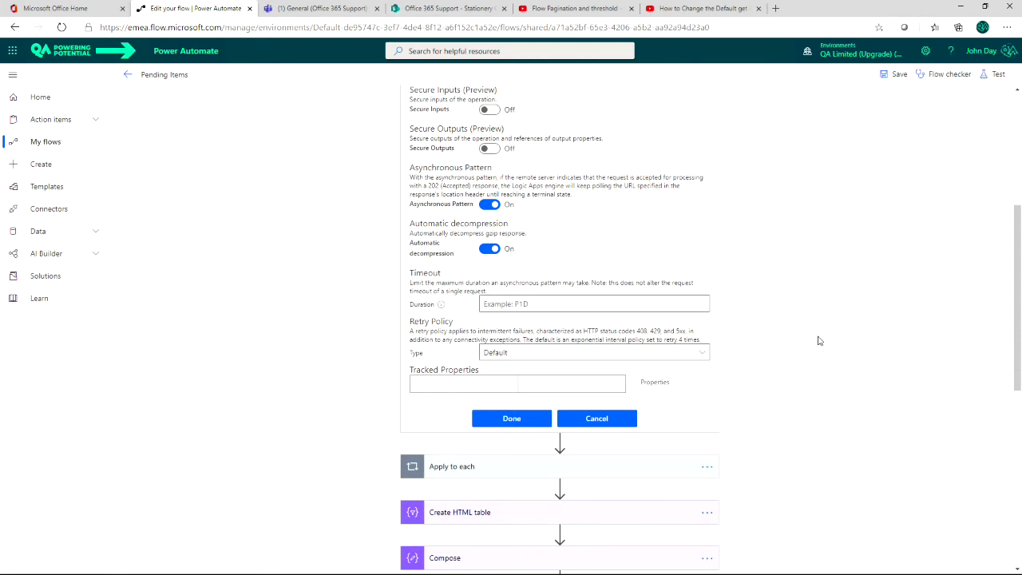
pyautogui.scroll(2, 818, 341)
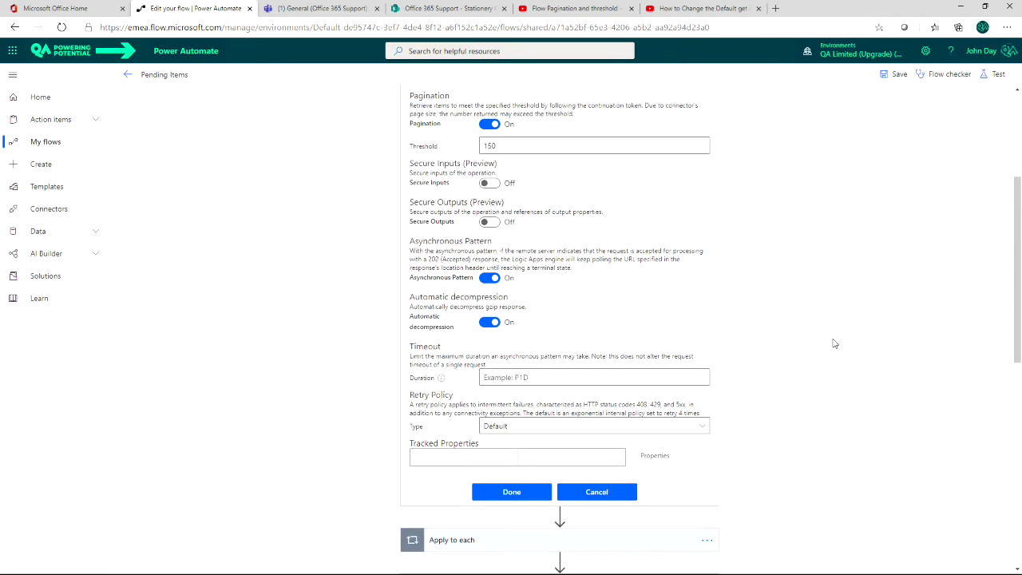
pyautogui.click(512, 492)
pyautogui.scroll(2, 1008, 209)
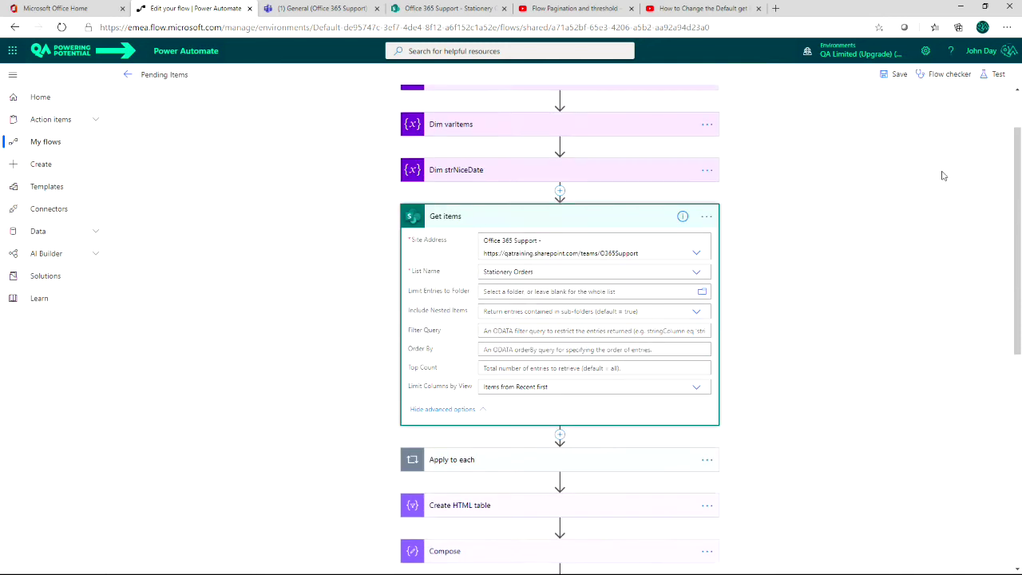
# Step: Save the flow and run a new test using the I'll perform the trigger action option
pyautogui.click(898, 76)
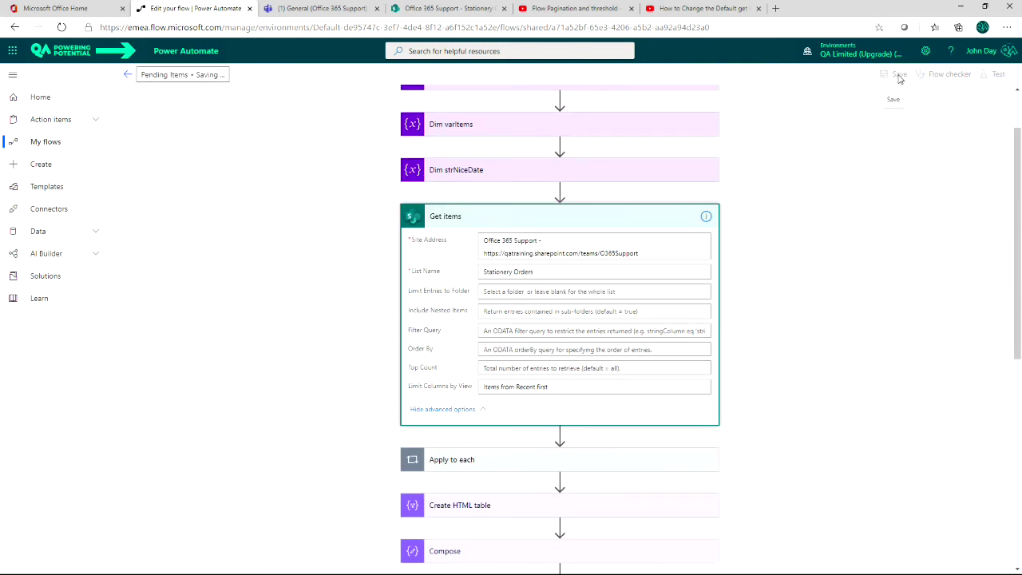
pyautogui.click(996, 74)
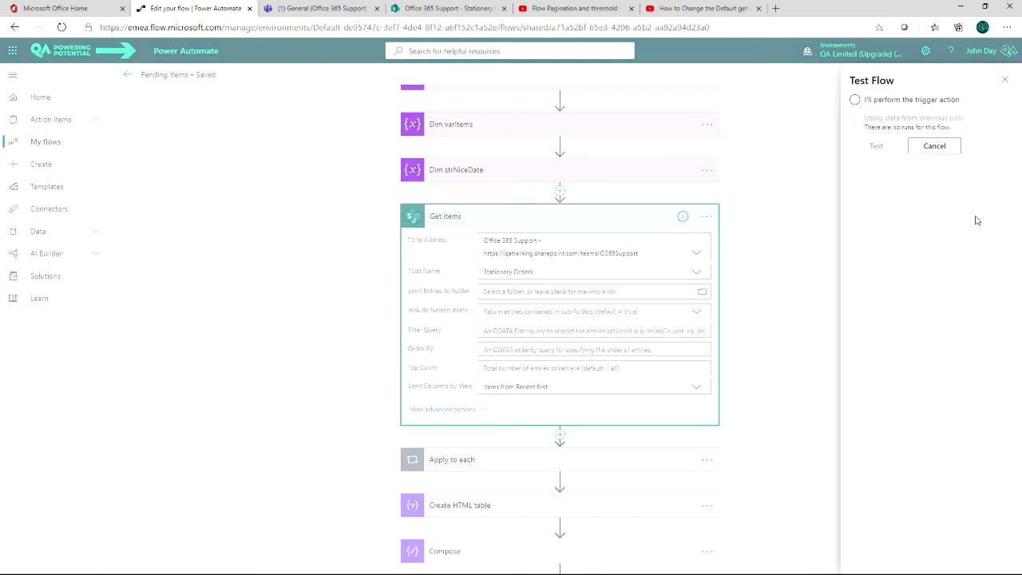
pyautogui.click(855, 100)
pyautogui.click(876, 145)
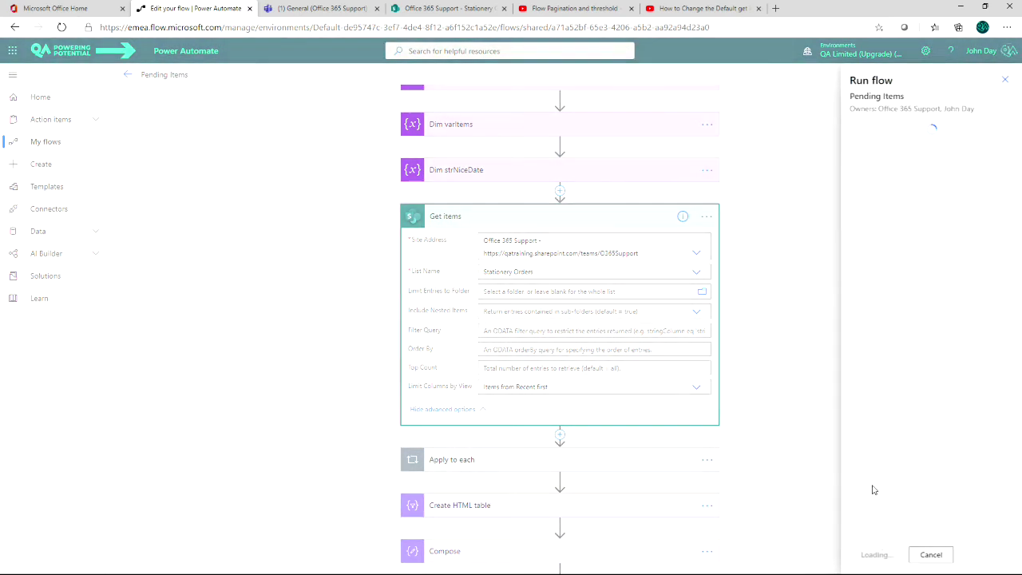
pyautogui.click(875, 554)
pyautogui.click(871, 552)
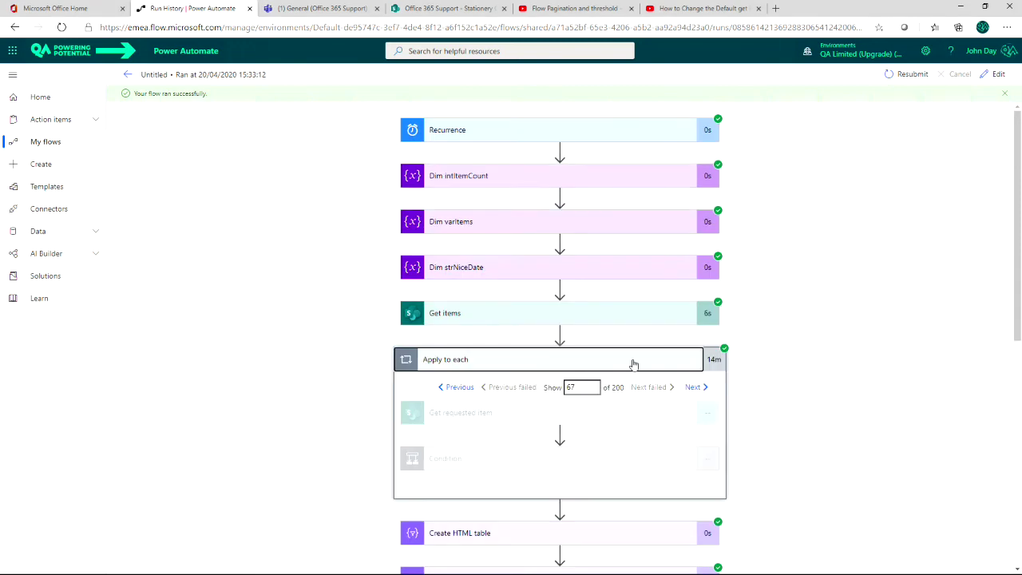
# Step: Examine the iterations of the Apply to each loop in the completed run
pyautogui.click(634, 364)
pyautogui.click(634, 364)
# Step: Open the flow for editing from the run results and bring up the Get items action's settings
pyautogui.click(990, 74)
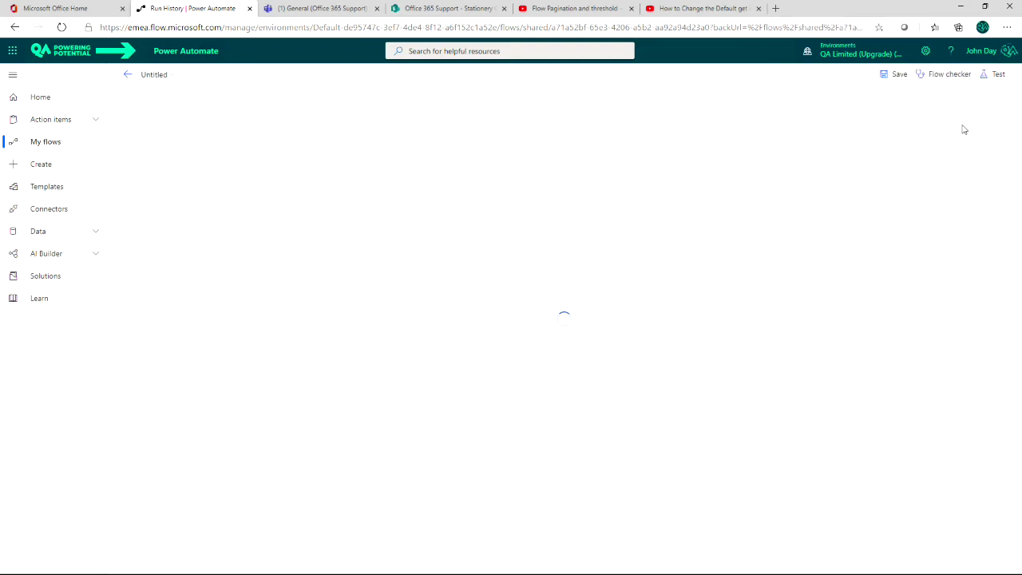
pyautogui.scroll(-1, 621, 303)
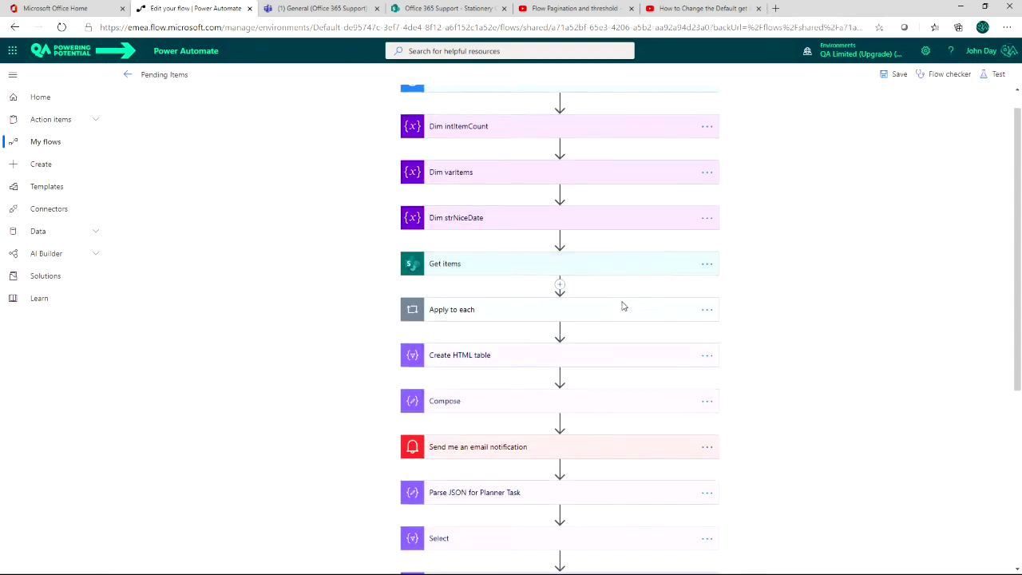
pyautogui.scroll(1, 623, 304)
pyautogui.click(678, 292)
pyautogui.click(707, 290)
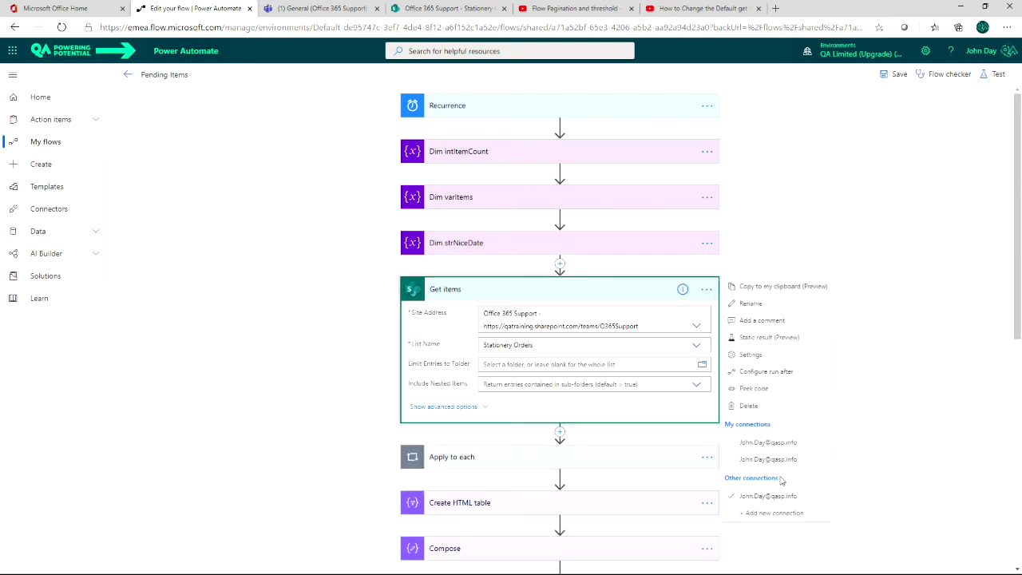
pyautogui.click(748, 356)
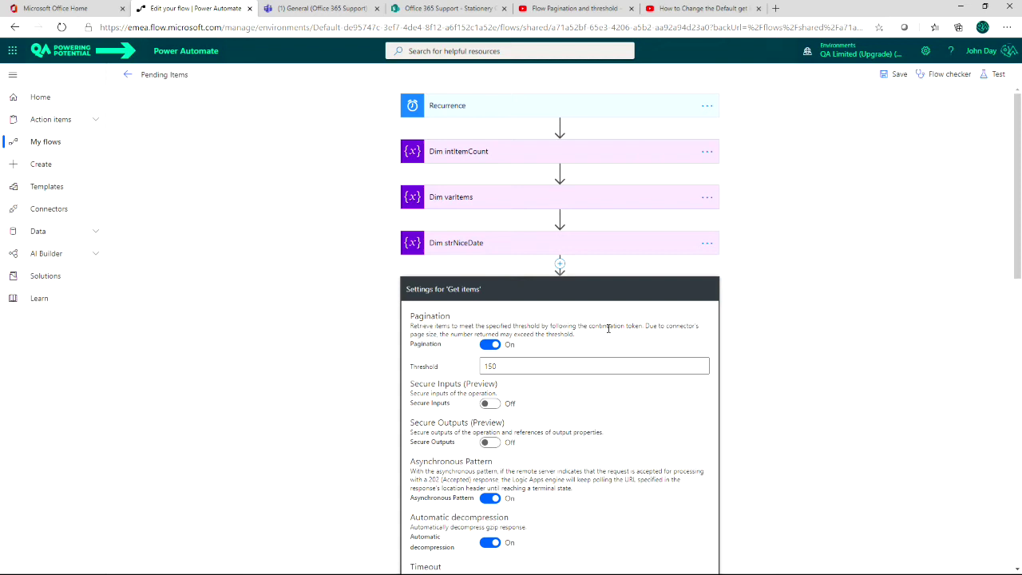
# Step: Enter P15 as the Timeout duration in the Get items settings
pyautogui.scroll(-3, 611, 352)
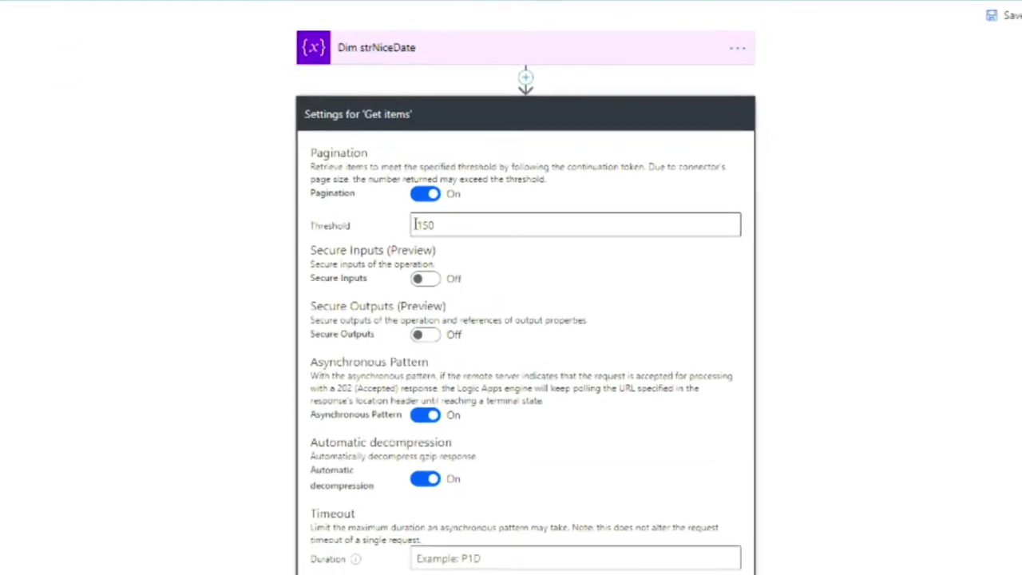
pyautogui.scroll(-3, 426, 447)
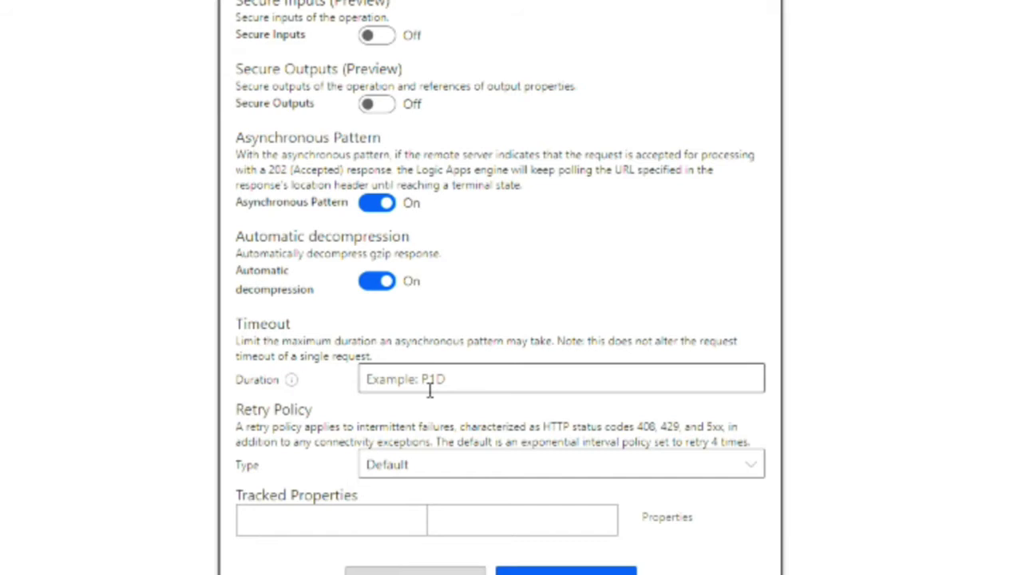
pyautogui.click(400, 381)
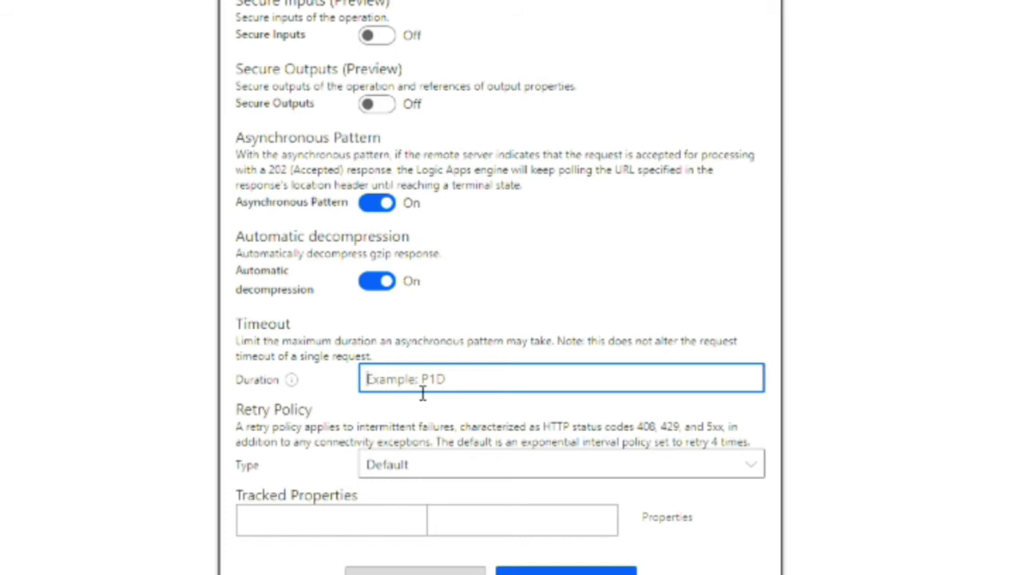
pyautogui.write('P')
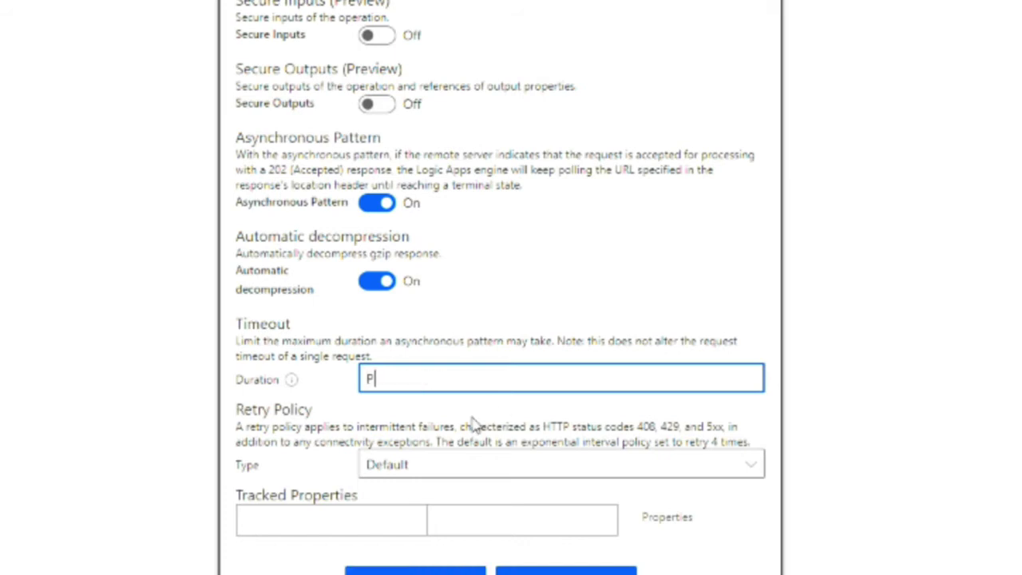
pyautogui.write('15M')
# Step: Look up the Duration field's format on the ISO 8601 date and time page, and close that page
pyautogui.click(292, 383)
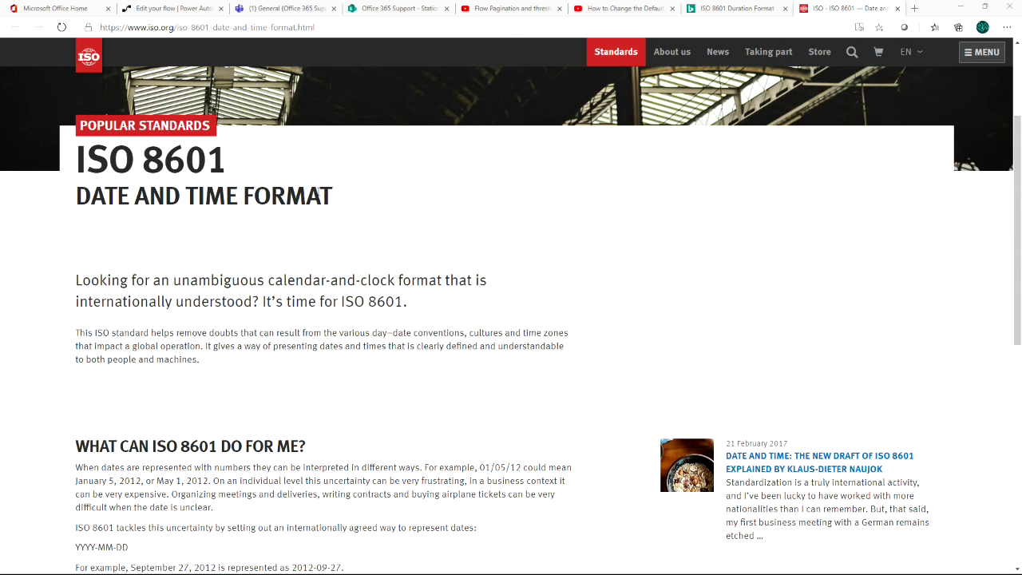
pyautogui.scroll(-1, 318, 190)
pyautogui.scroll(-2, 318, 191)
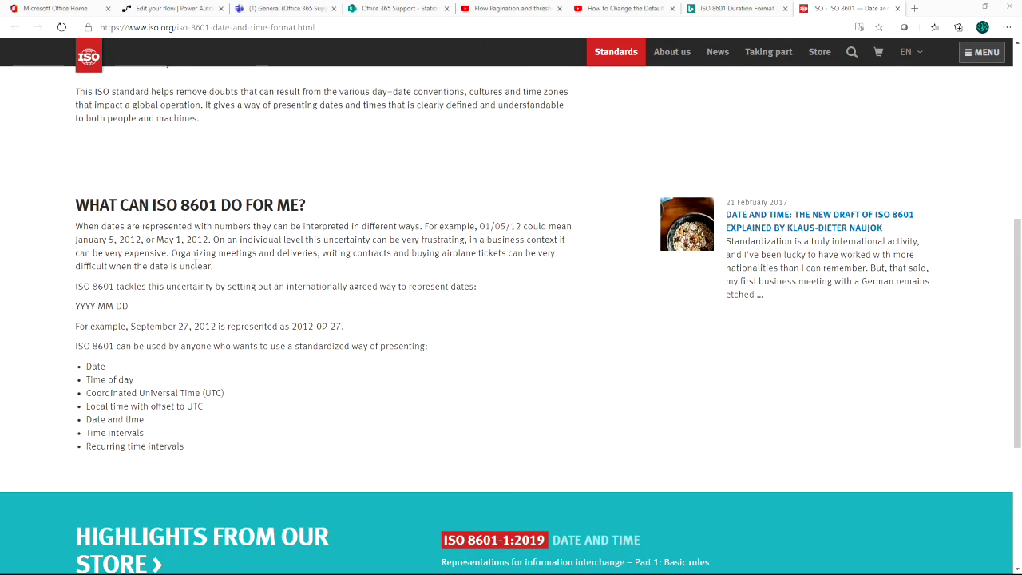
pyautogui.scroll(-1, 173, 288)
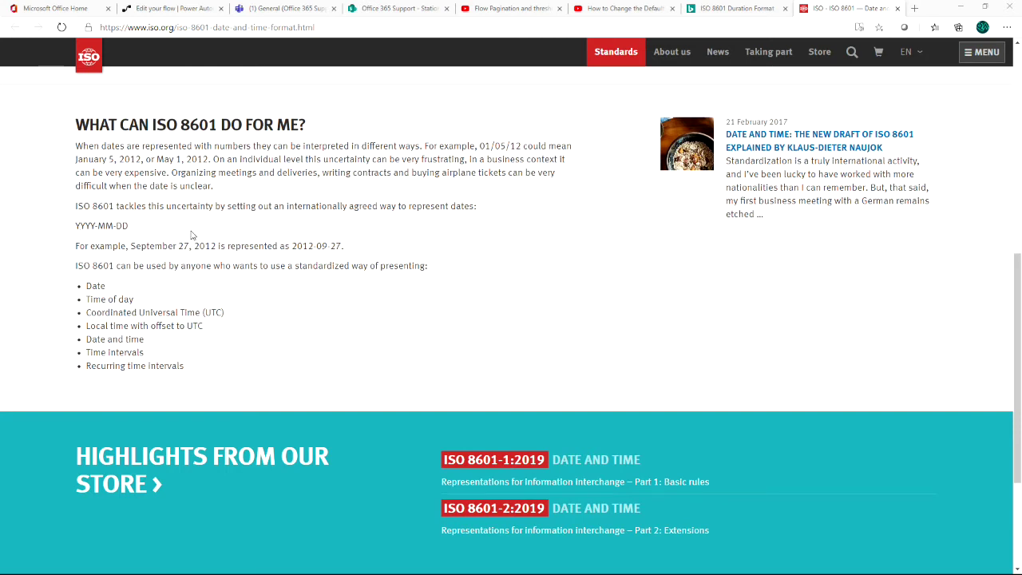
pyautogui.hotkey('ctrl', 'w')
pyautogui.press('super')
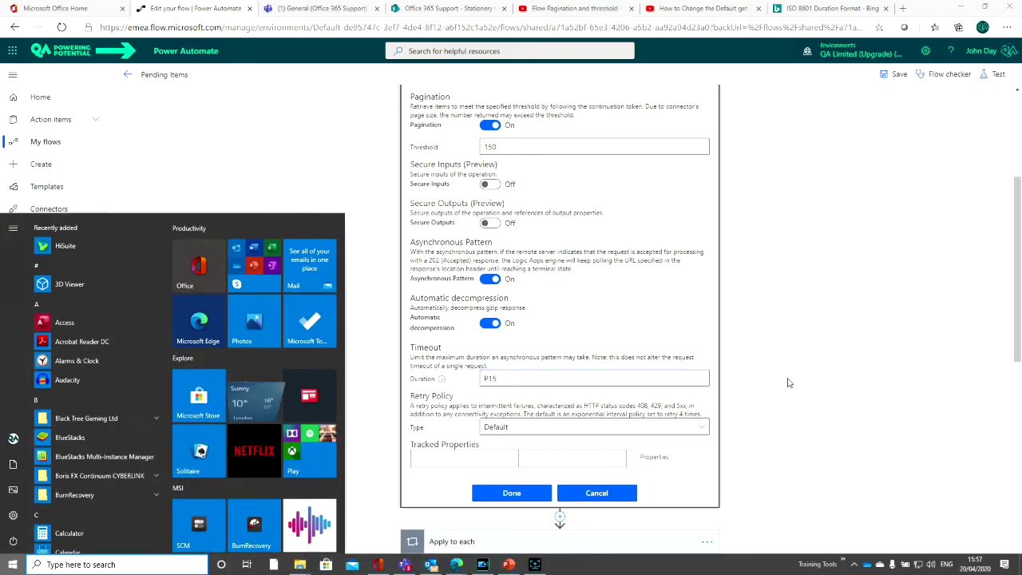
# Step: Work out 15*60 in Calculator and close it
pyautogui.write('calc')
pyautogui.press('Return')
pyautogui.write('15*60=')
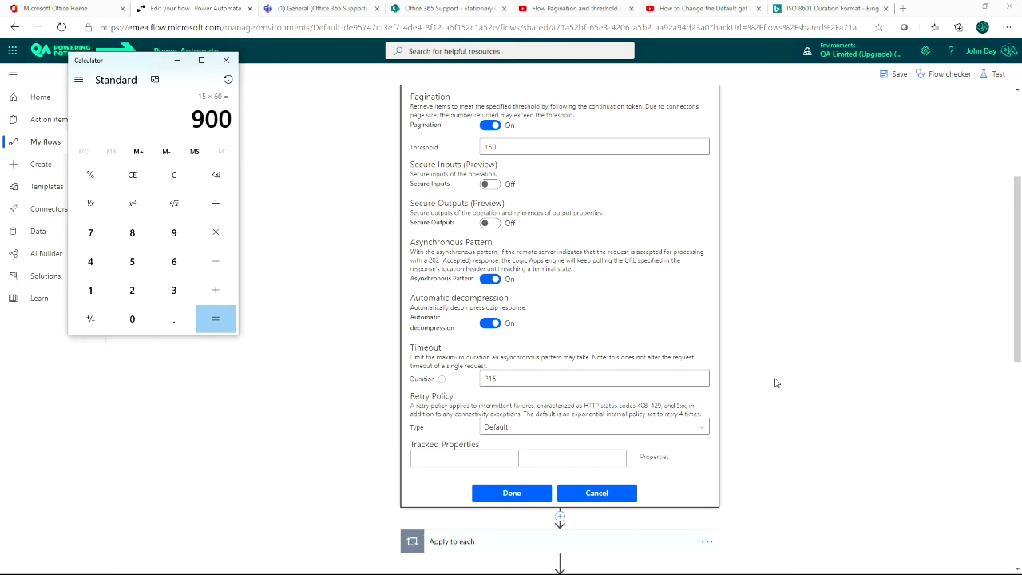
pyautogui.click(226, 60)
# Step: Set the Timeout duration of the Get items action to PT900S
pyautogui.click(511, 378)
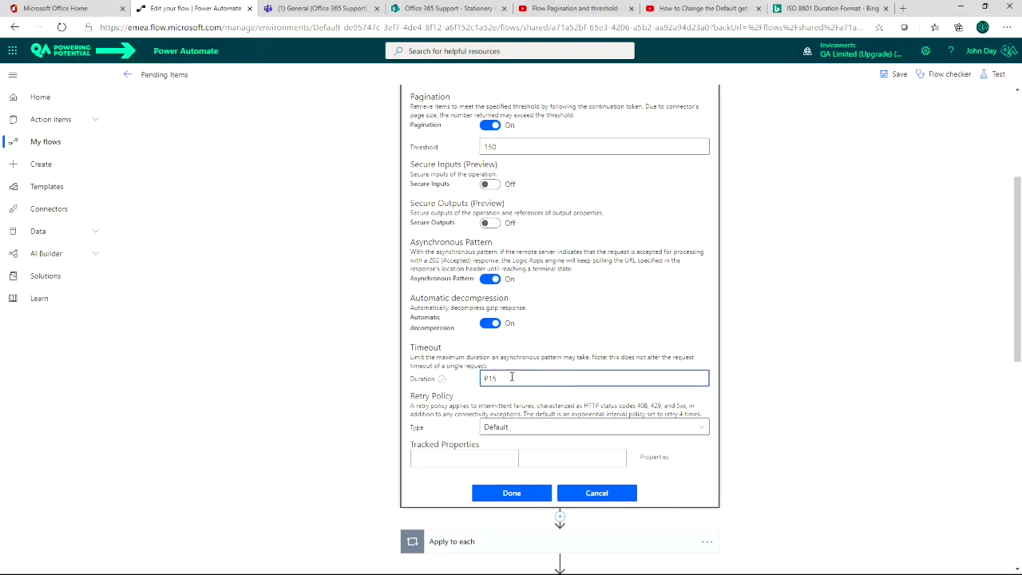
pyautogui.press('BackSpace')
pyautogui.press('BackSpace')
pyautogui.write('900S')
pyautogui.write('T')
pyautogui.click(533, 382)
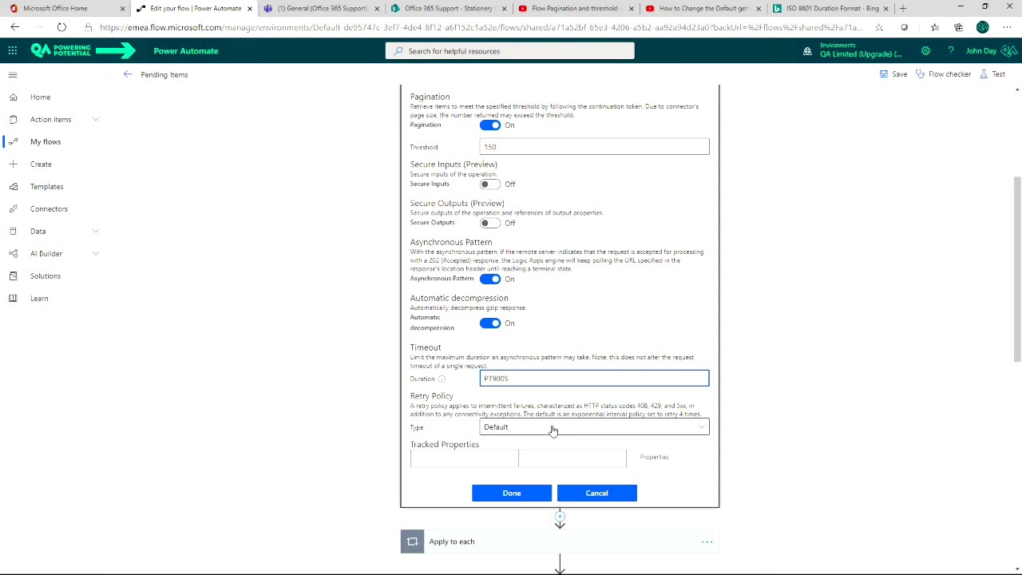
# Step: Set the Get items Retry Policy to Exponential Interval with a count of 4 and an interval of PT120S
pyautogui.click(553, 431)
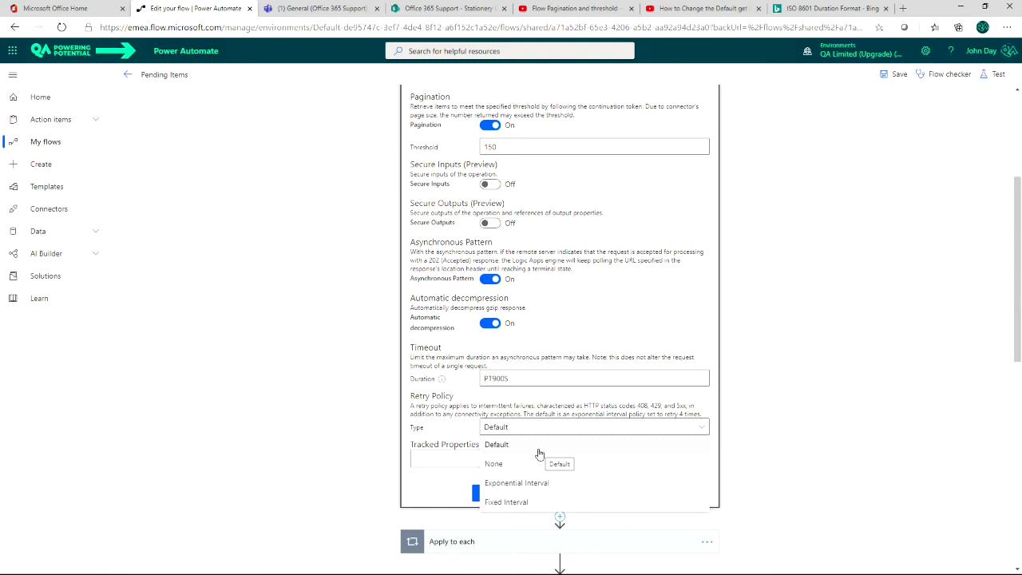
pyautogui.click(511, 484)
pyautogui.click(515, 450)
pyautogui.scroll(-1, 621, 470)
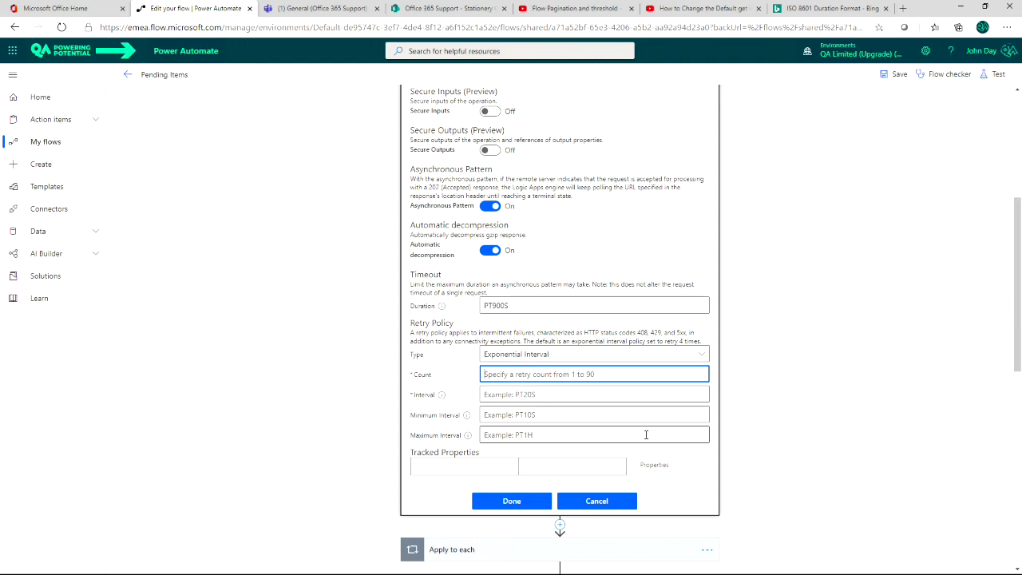
pyautogui.write('4')
pyautogui.press('Tab')
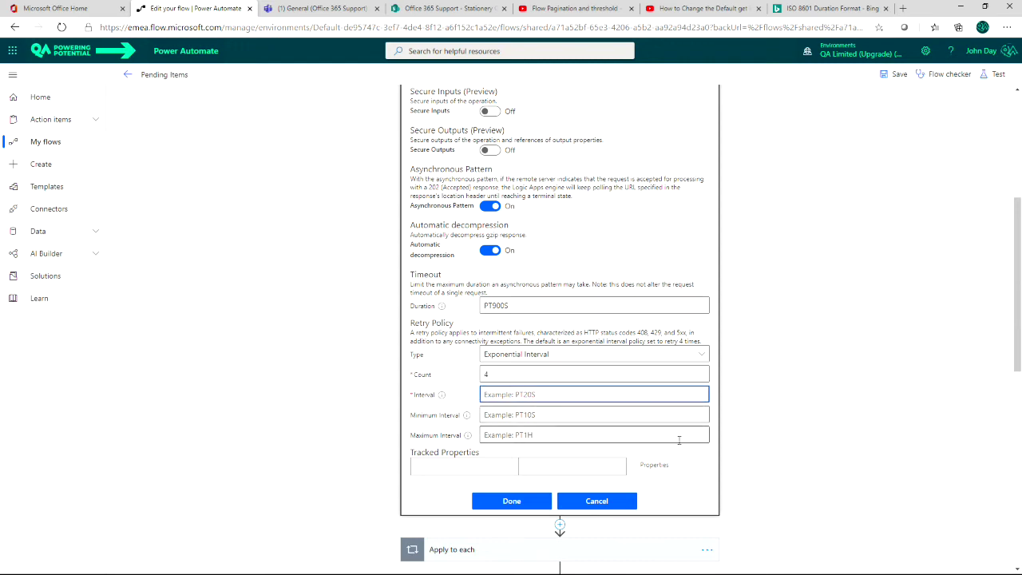
pyautogui.write('PT120S')
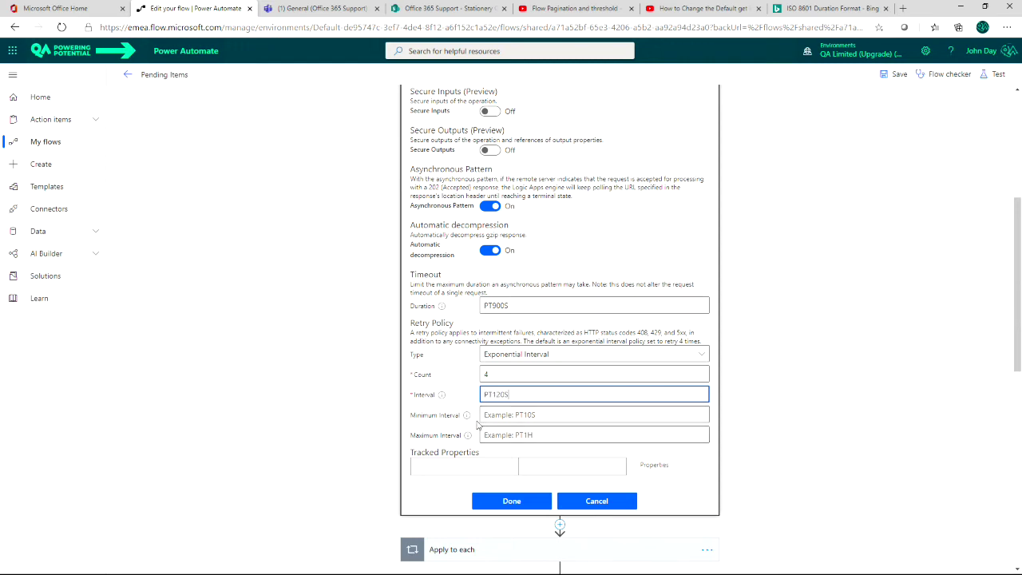
# Step: Set the retry policy's minimum interval to PT90S and maximum interval to PT1H, and apply the Get items settings
pyautogui.click(518, 415)
pyautogui.write('PT')
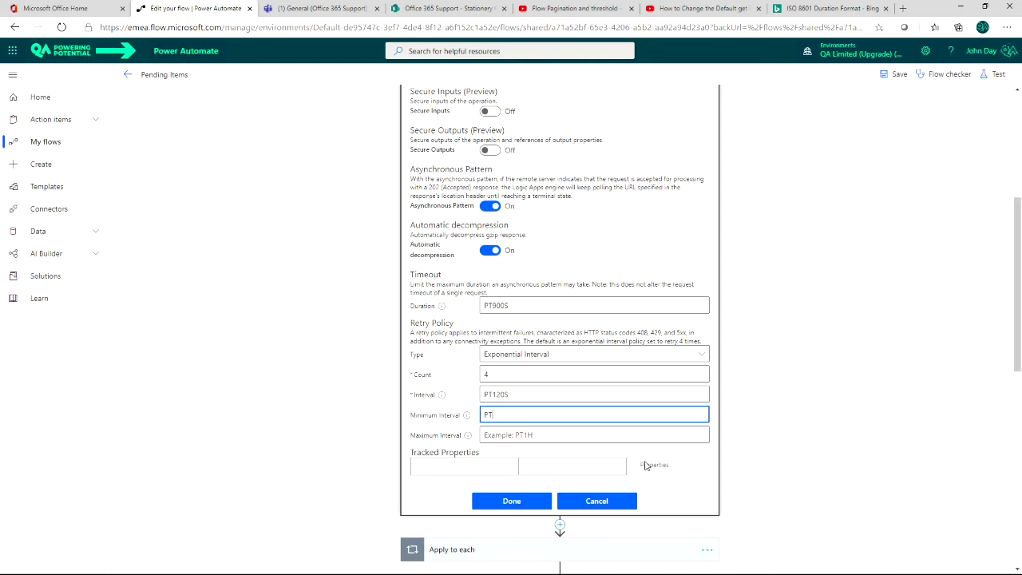
pyautogui.write('90S')
pyautogui.click(514, 436)
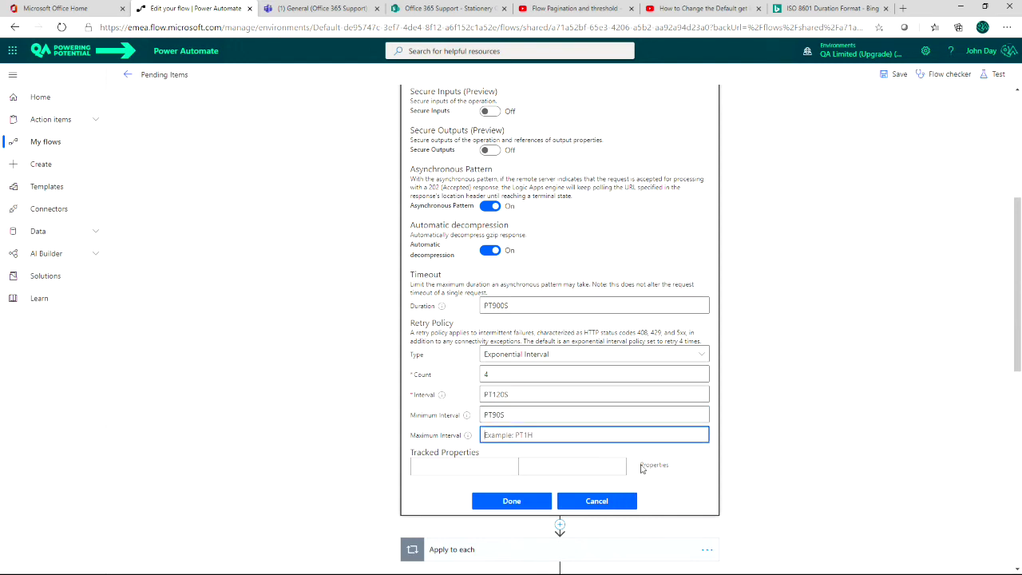
pyautogui.write('PT1H')
pyautogui.click(860, 399)
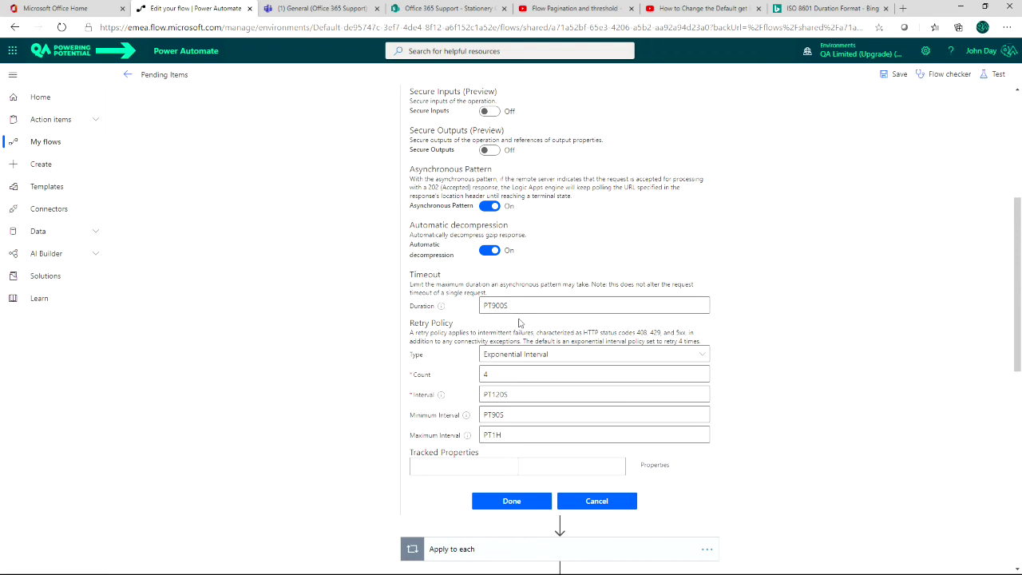
pyautogui.doubleClick(495, 374)
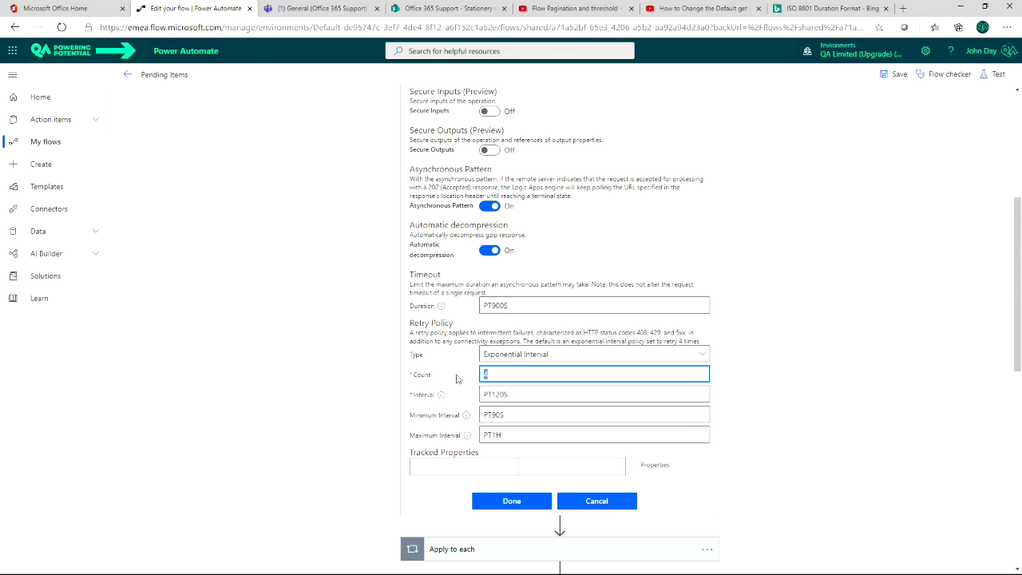
pyautogui.click(881, 385)
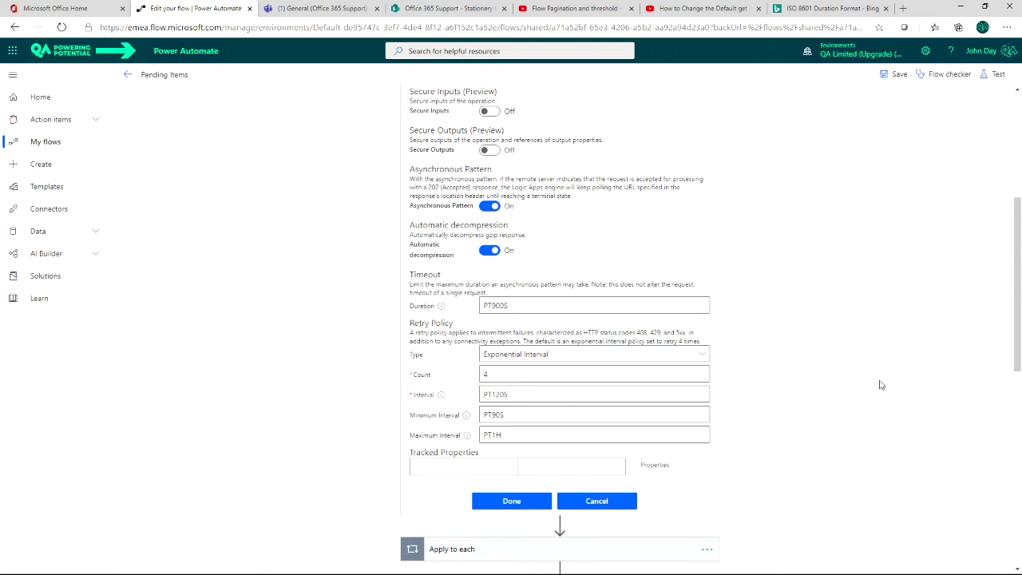
pyautogui.click(525, 502)
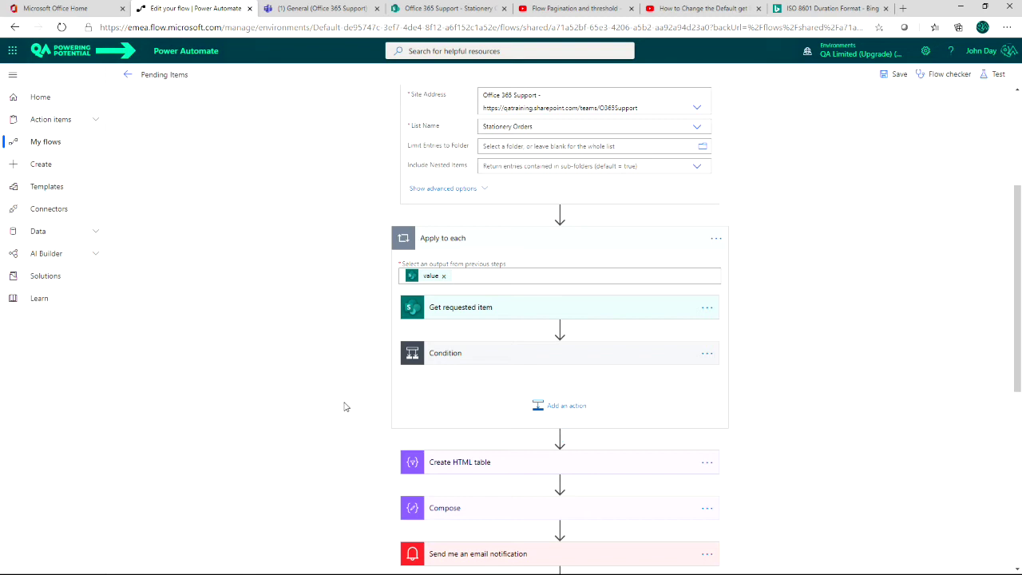
# Step: Enable Concurrency Control for the Apply to each loop with a Degree of Parallelism of 10, and apply the settings
pyautogui.click(717, 241)
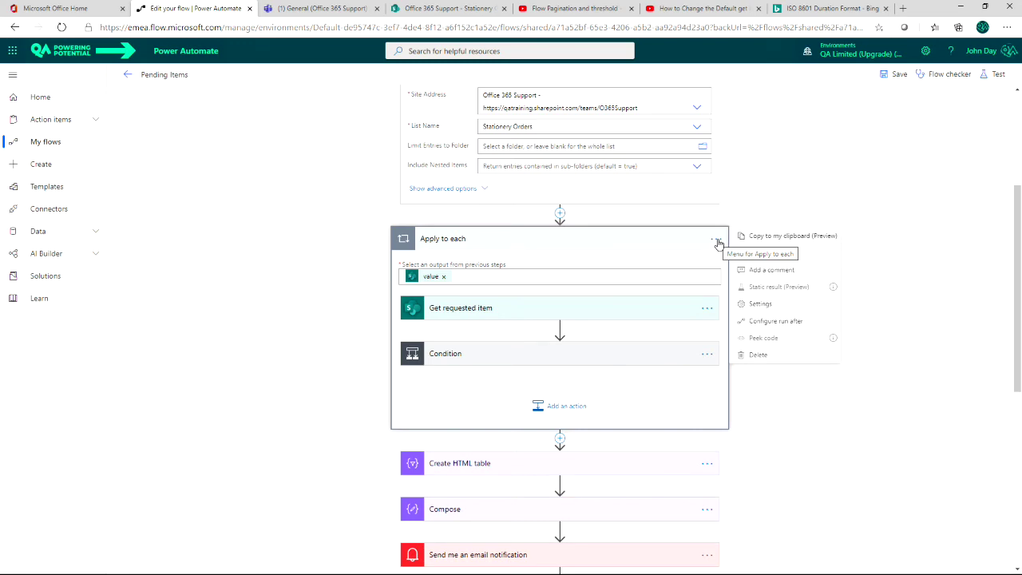
pyautogui.click(763, 303)
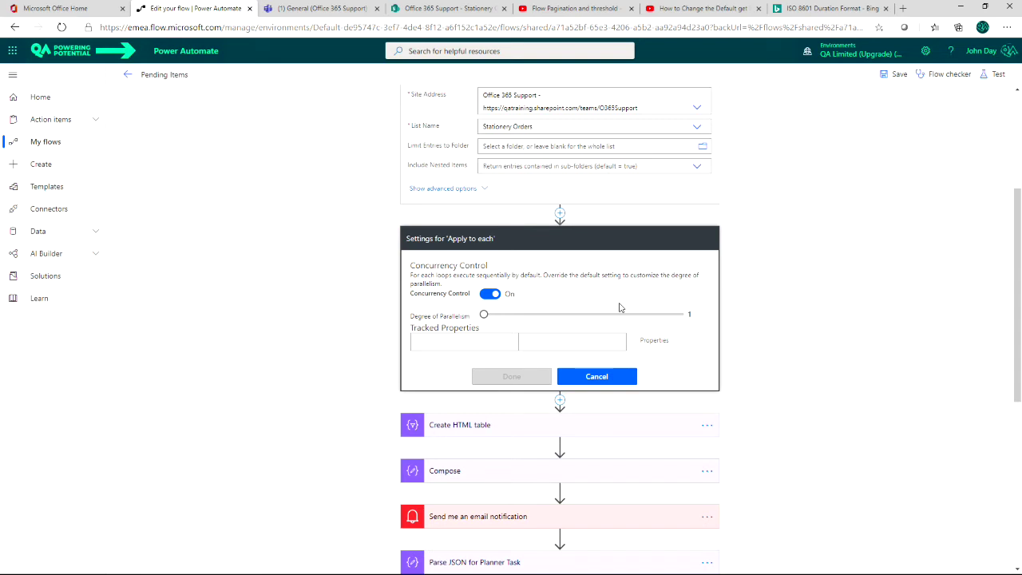
pyautogui.click(489, 294)
pyautogui.click(492, 295)
pyautogui.moveTo(484, 315); pyautogui.dragTo(520, 319)
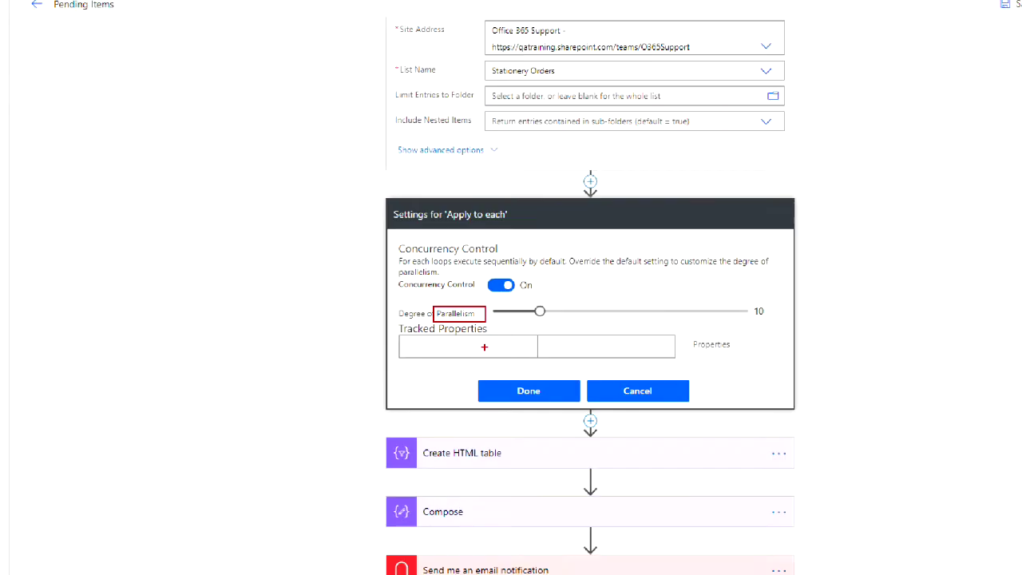
pyautogui.click(513, 376)
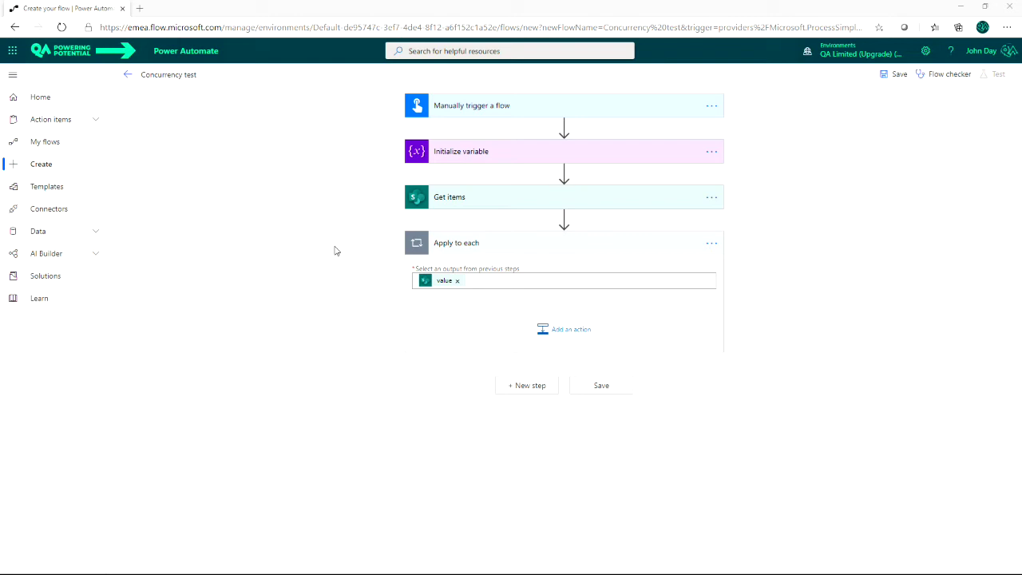
# Step: Add a Set variable action inside the Apply to each loop, and leave the Concurrency test flow without saving
pyautogui.click(583, 329)
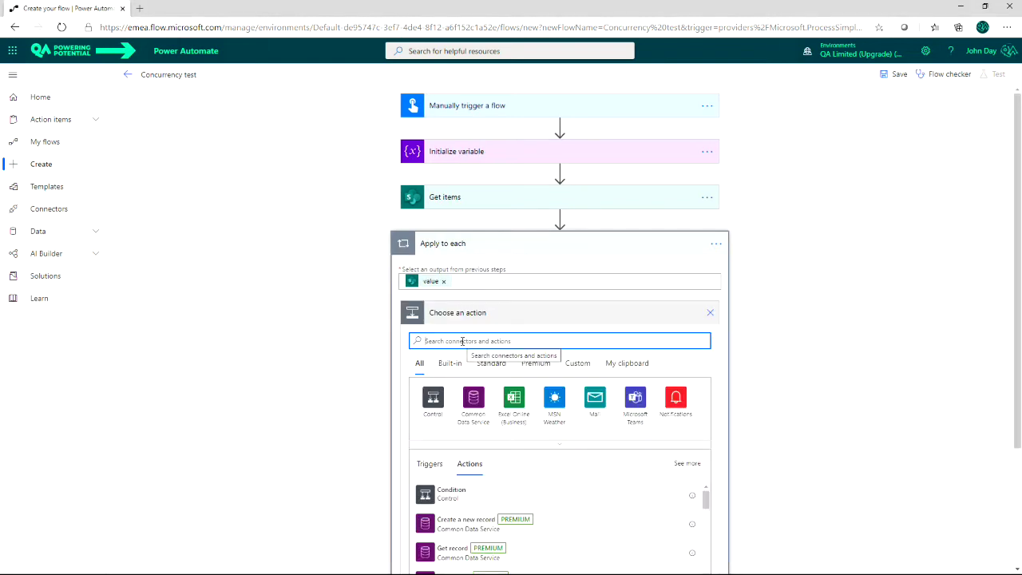
pyautogui.write('var')
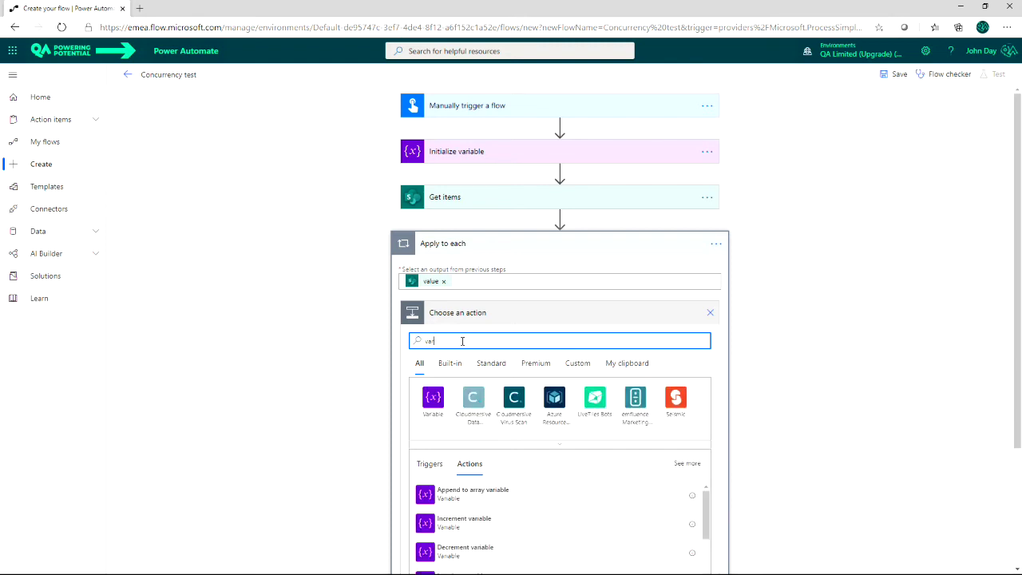
pyautogui.scroll(-1, 449, 506)
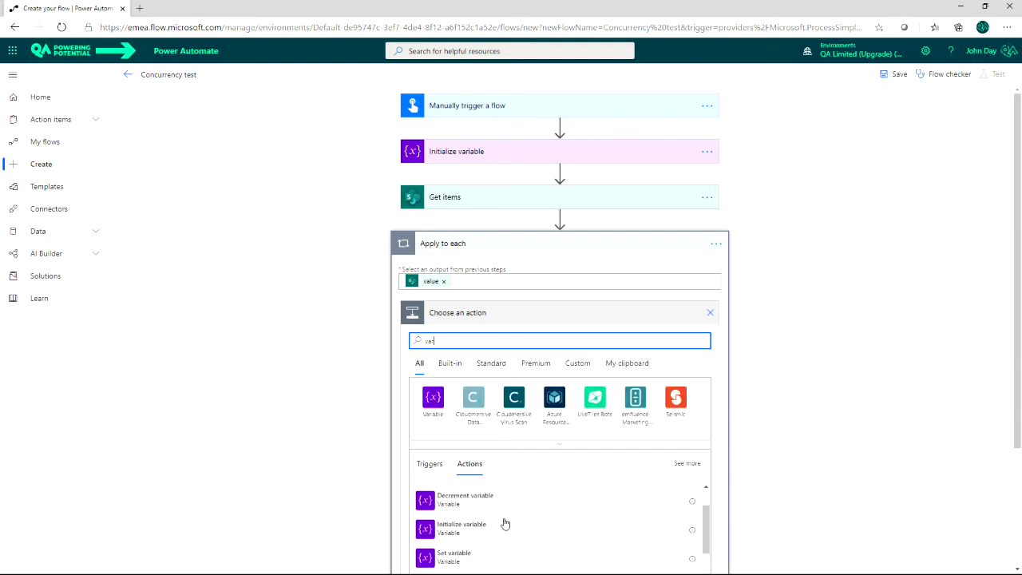
pyautogui.click(461, 557)
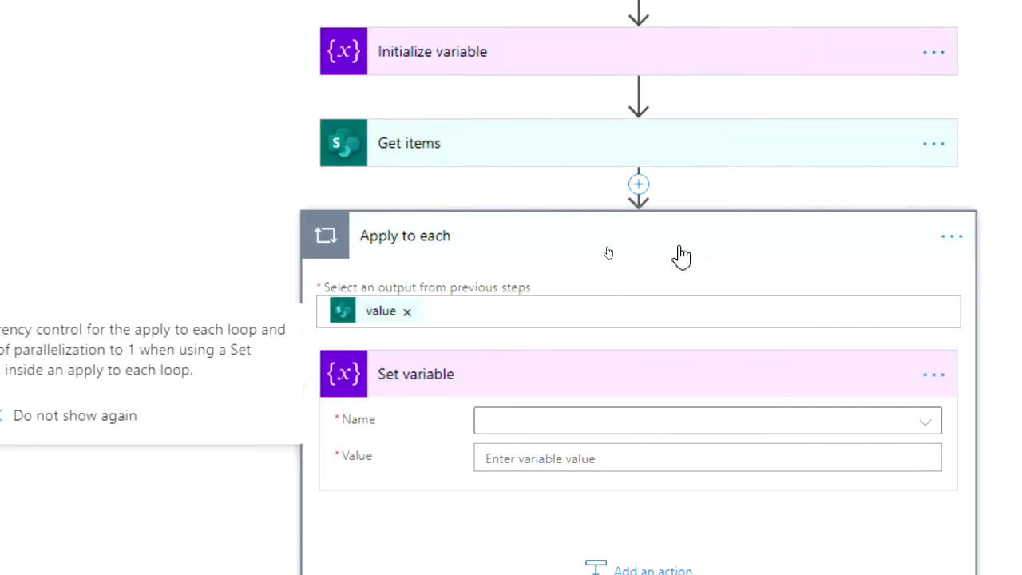
pyautogui.click(78, 183)
pyautogui.click(286, 220)
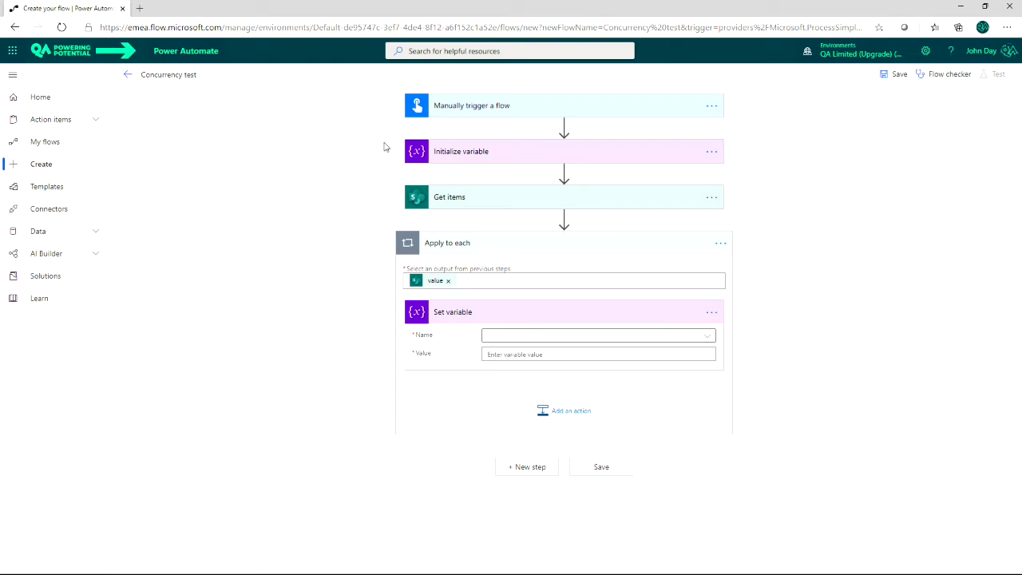
pyautogui.click(130, 77)
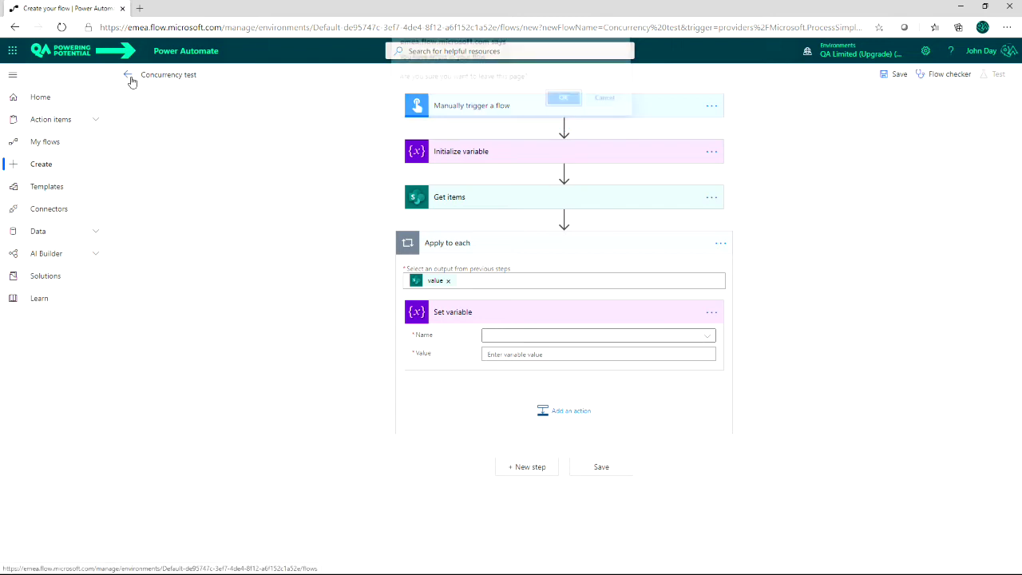
pyautogui.click(563, 100)
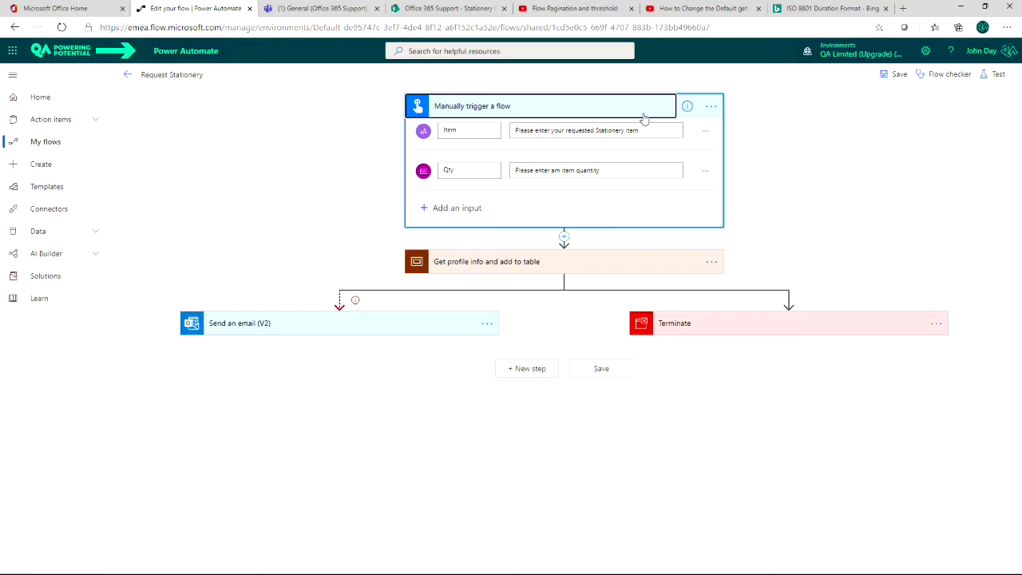
# Step: Turn on the Concurrency Control limit for the Request Stationery flow's manual trigger with a Degree of Parallelism of 10
pyautogui.click(642, 114)
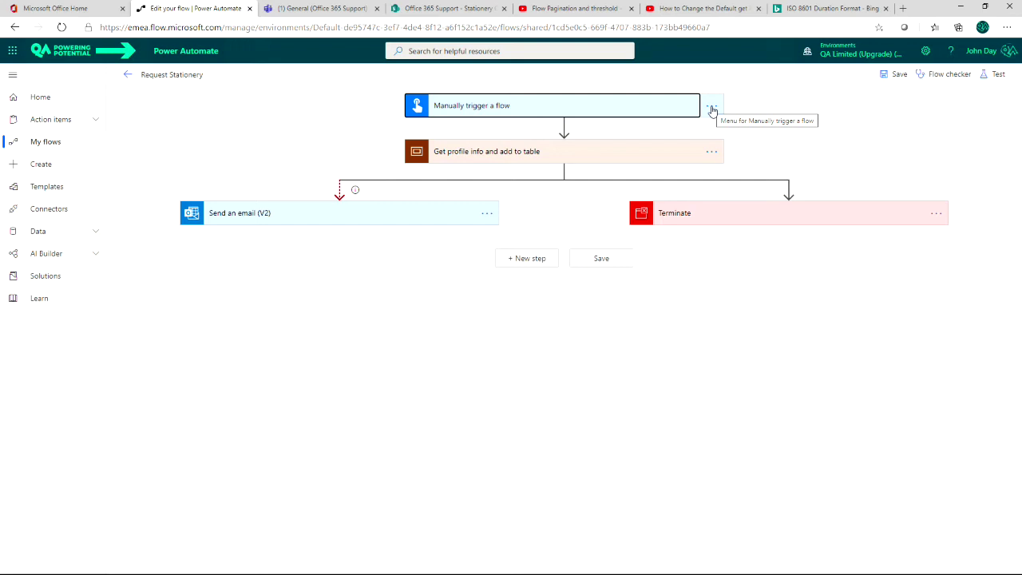
pyautogui.click(660, 111)
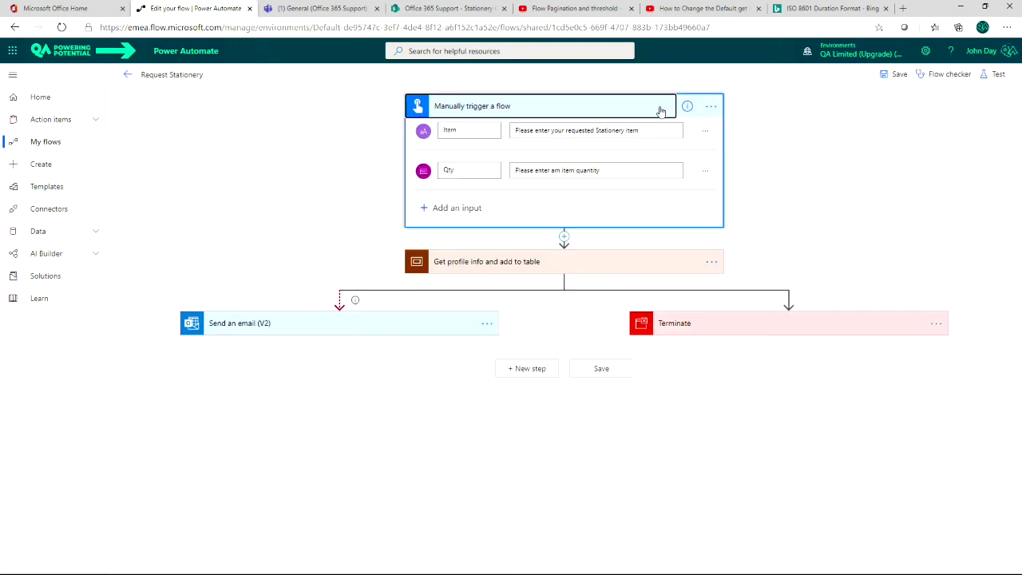
pyautogui.click(712, 107)
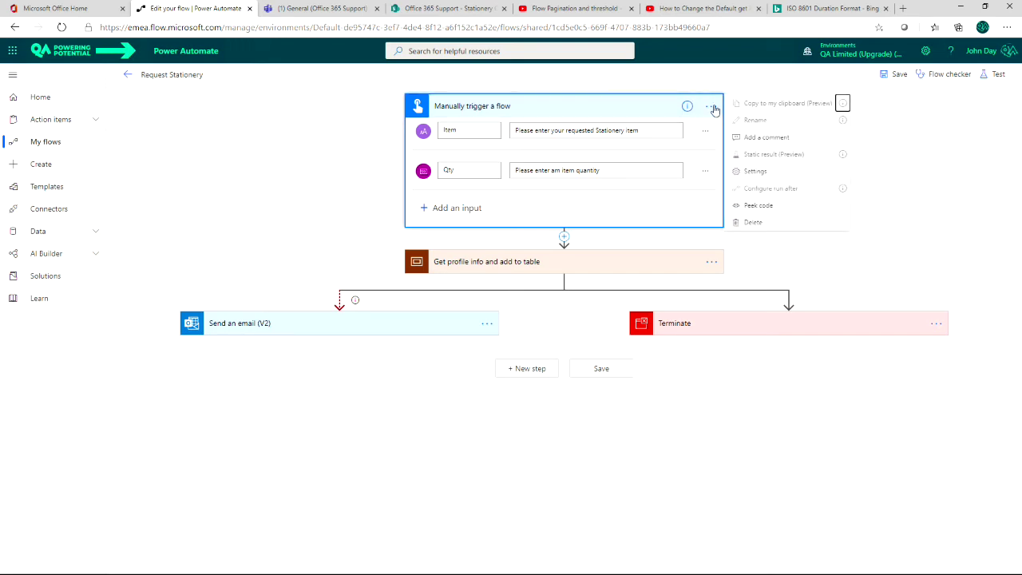
pyautogui.click(768, 175)
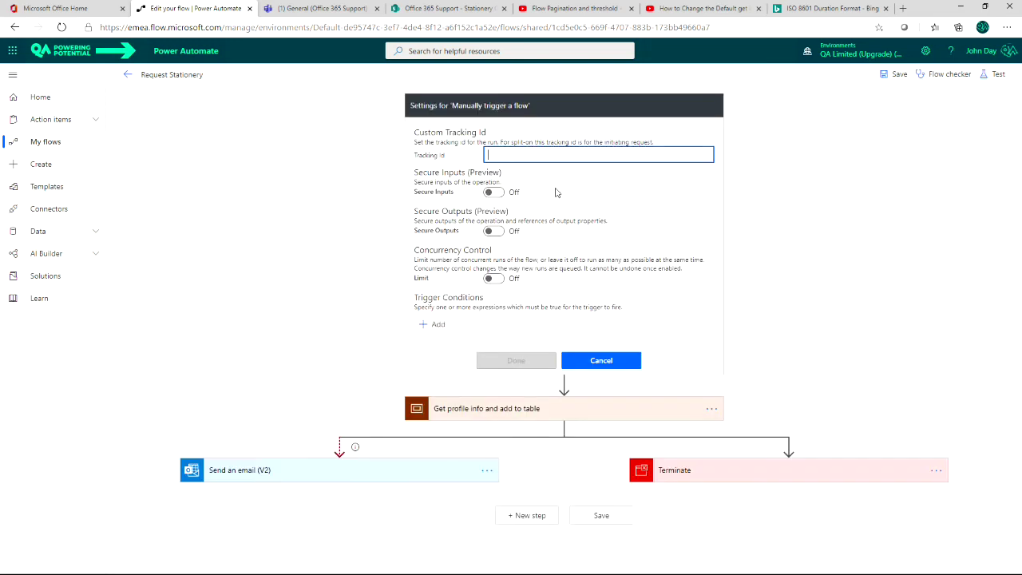
pyautogui.click(495, 281)
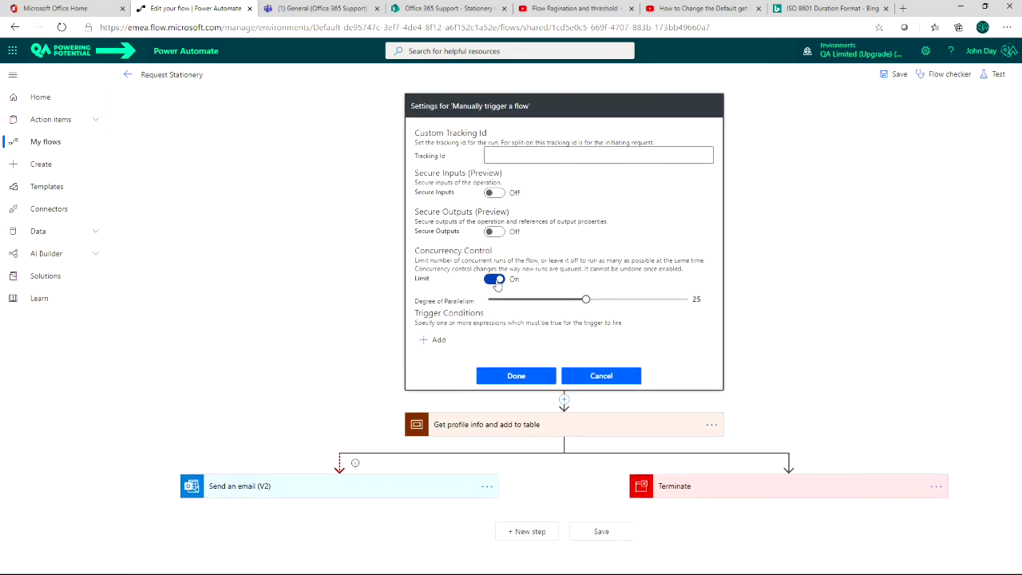
pyautogui.moveTo(587, 301); pyautogui.dragTo(524, 302)
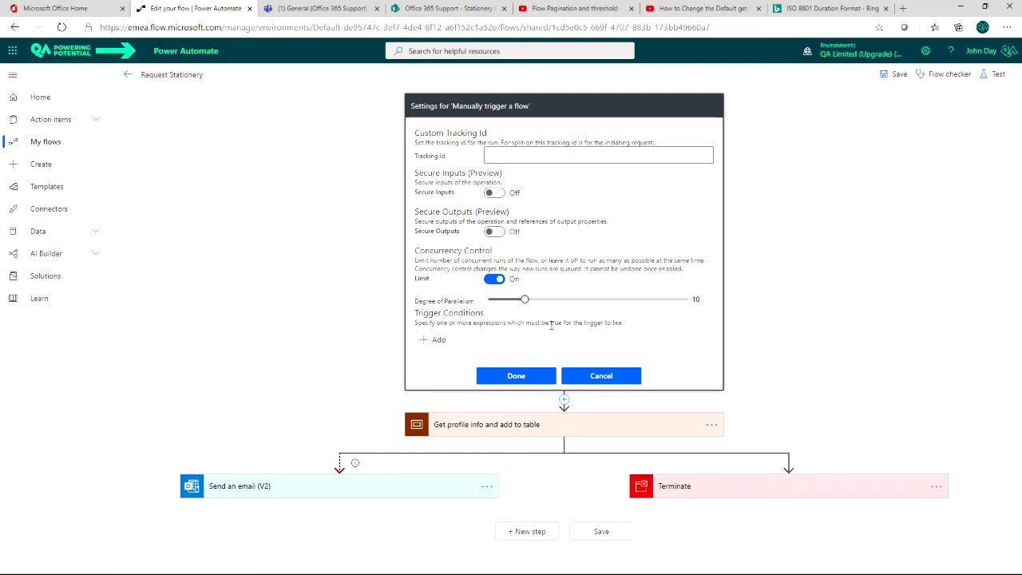
# Step: Try a Degree of Parallelism of 50 for the trigger, return it to 10, and apply the trigger settings
pyautogui.moveTo(525, 298); pyautogui.dragTo(691, 303)
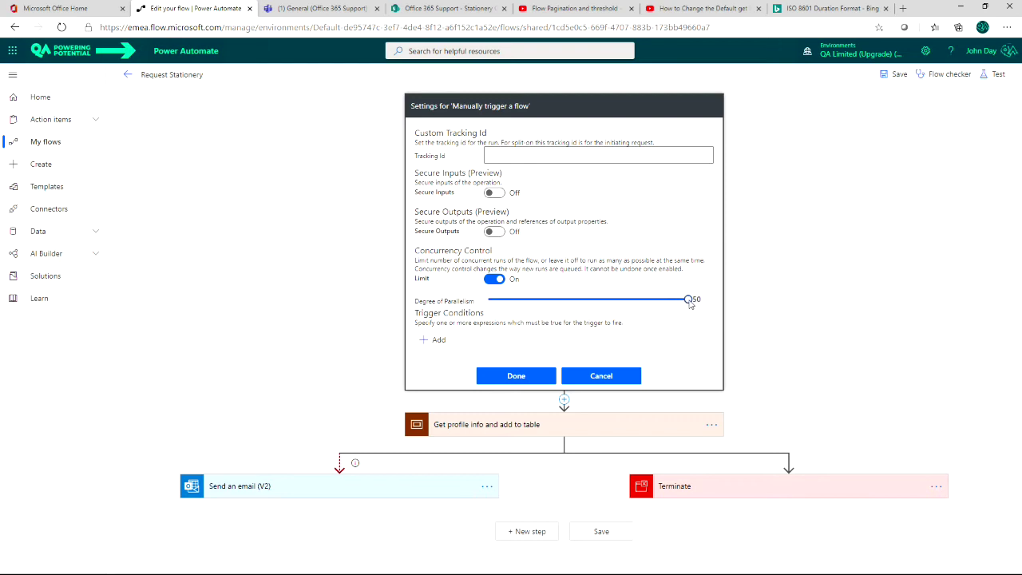
pyautogui.moveTo(690, 300)
pyautogui.mouseDown()
pyautogui.moveTo(681, 301)
pyautogui.moveTo(692, 301)
pyautogui.mouseUp()
pyautogui.moveTo(689, 301); pyautogui.dragTo(525, 307)
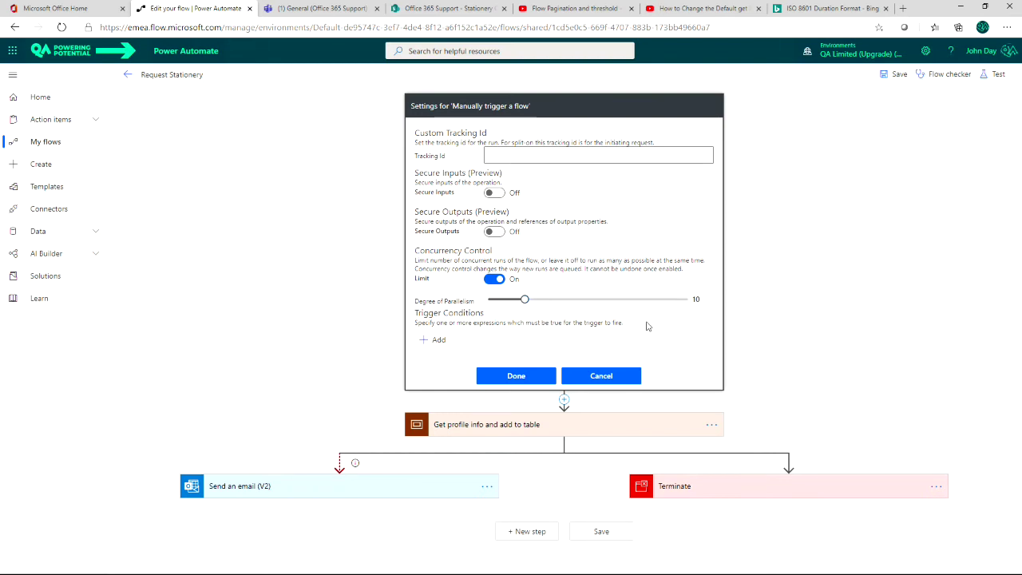
pyautogui.click(526, 377)
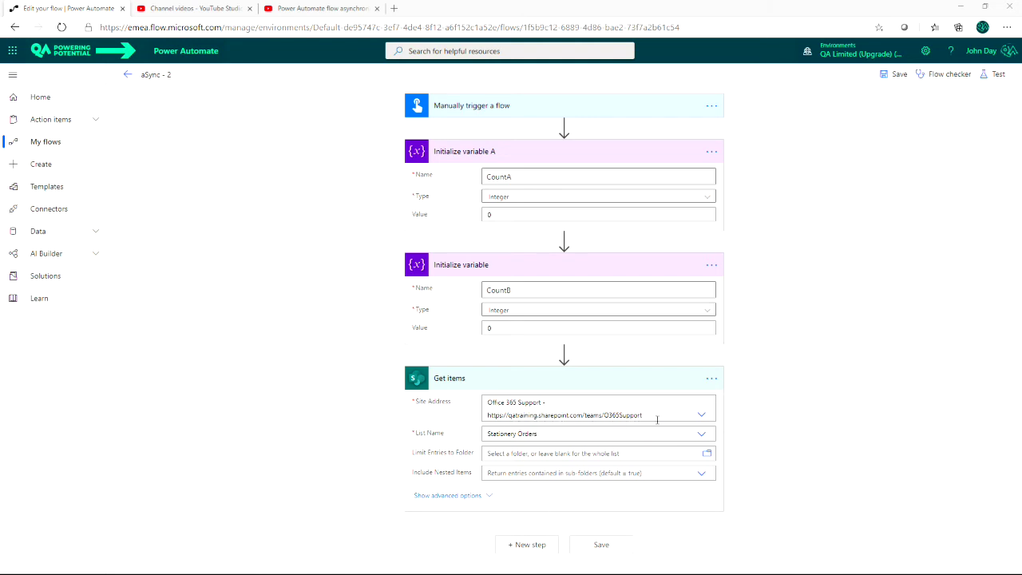
# Step: Turn on Pagination for the Get items action with a Threshold of 500
pyautogui.click(712, 379)
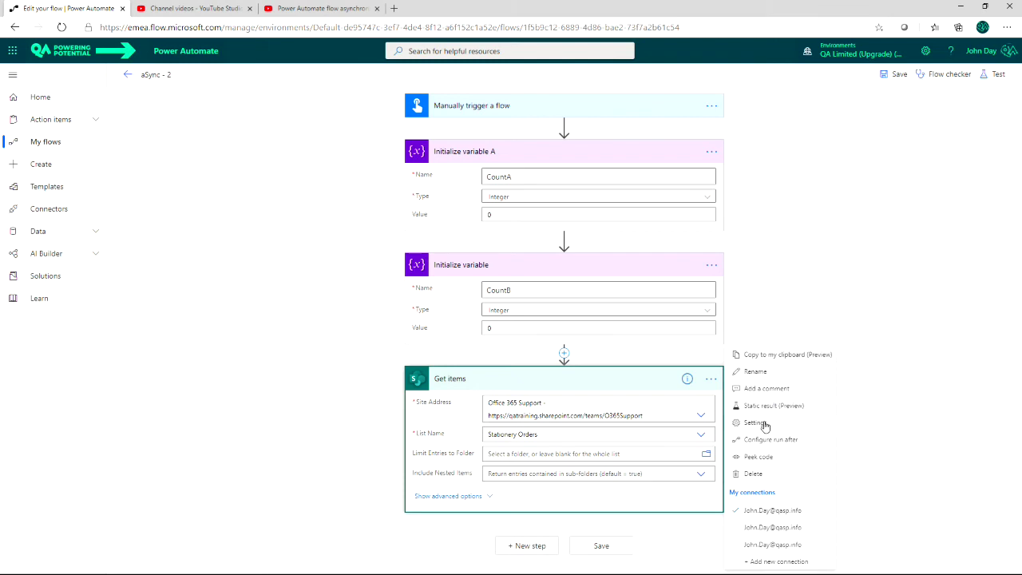
pyautogui.click(757, 423)
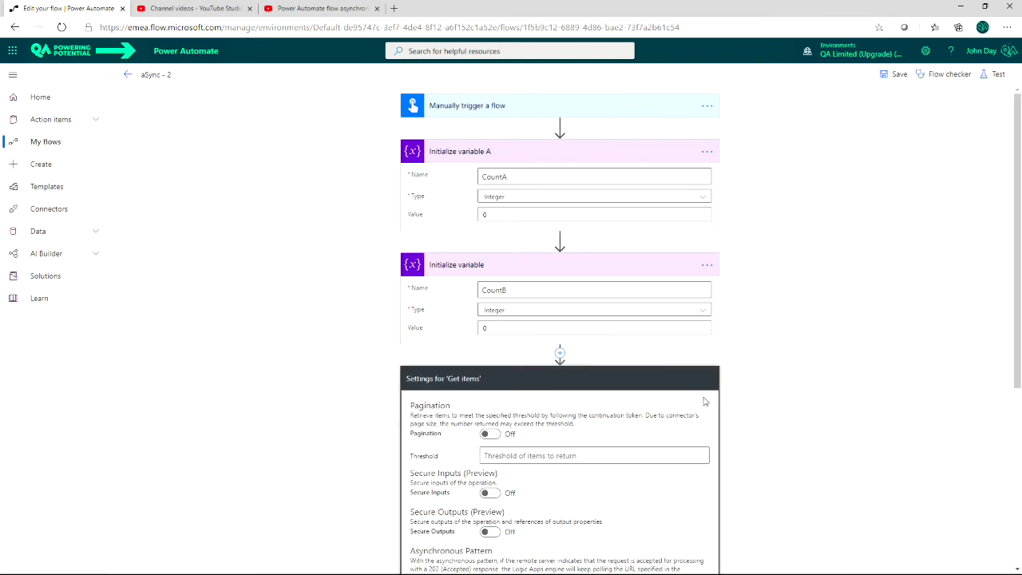
pyautogui.scroll(-5, 660, 382)
pyautogui.click(490, 216)
pyautogui.click(529, 237)
pyautogui.write('500')
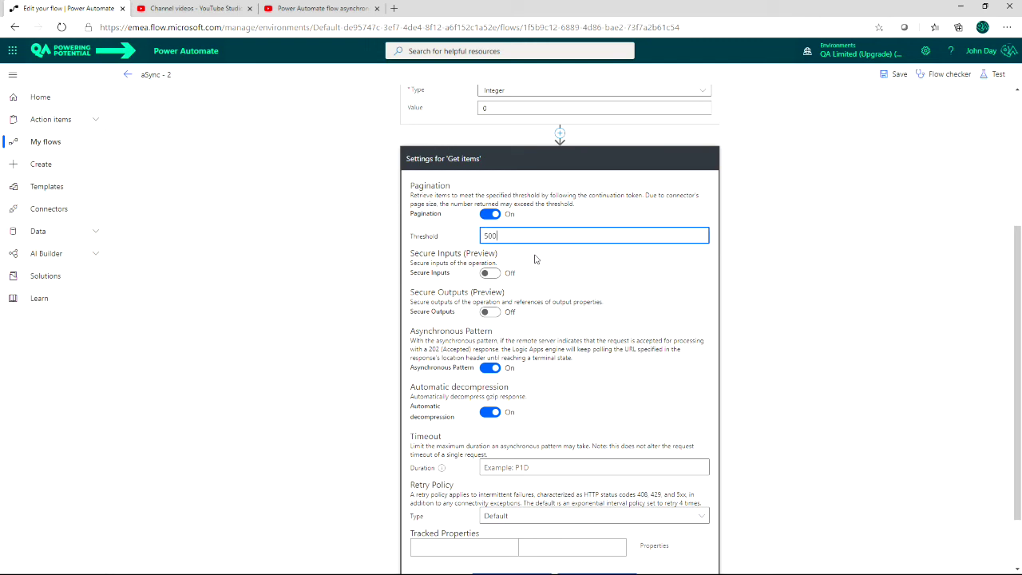
pyautogui.scroll(-1, 743, 335)
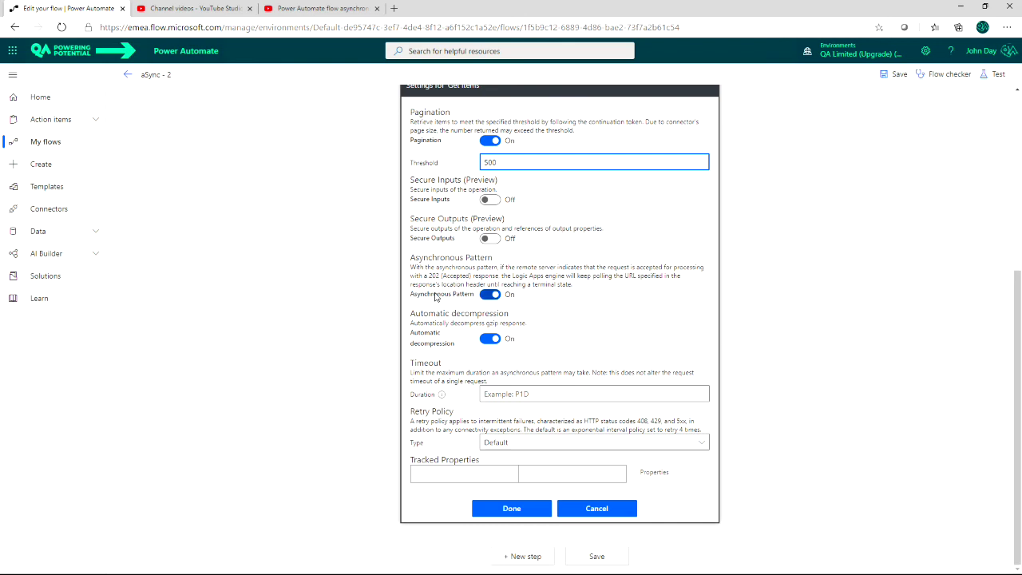
# Step: Turn off the Asynchronous Pattern for the Get items action and apply its settings
pyautogui.moveTo(410, 250)
pyautogui.mouseDown()
pyautogui.moveTo(575, 302)
pyautogui.moveTo(715, 308)
pyautogui.mouseUp()
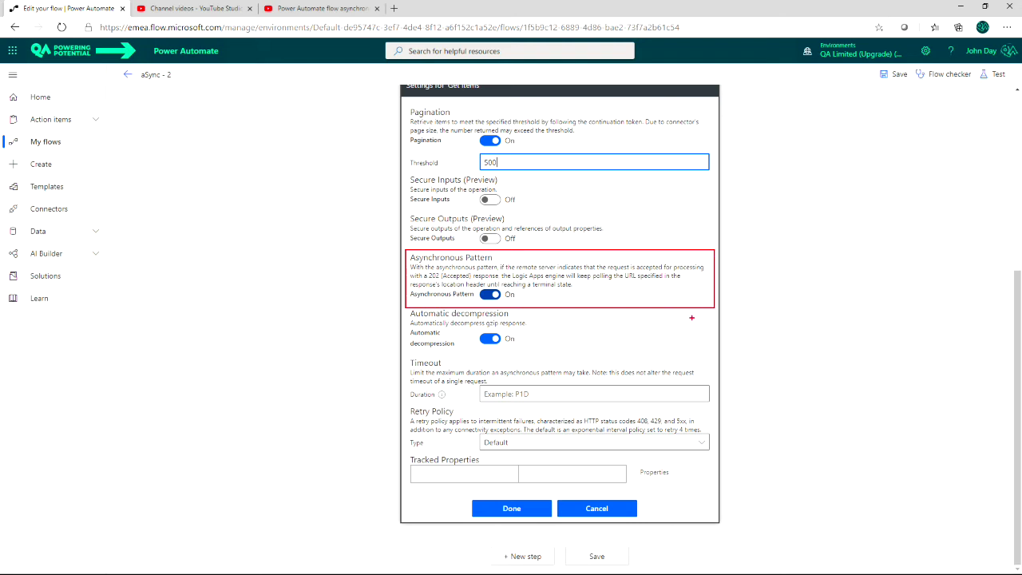
pyautogui.press('Escape')
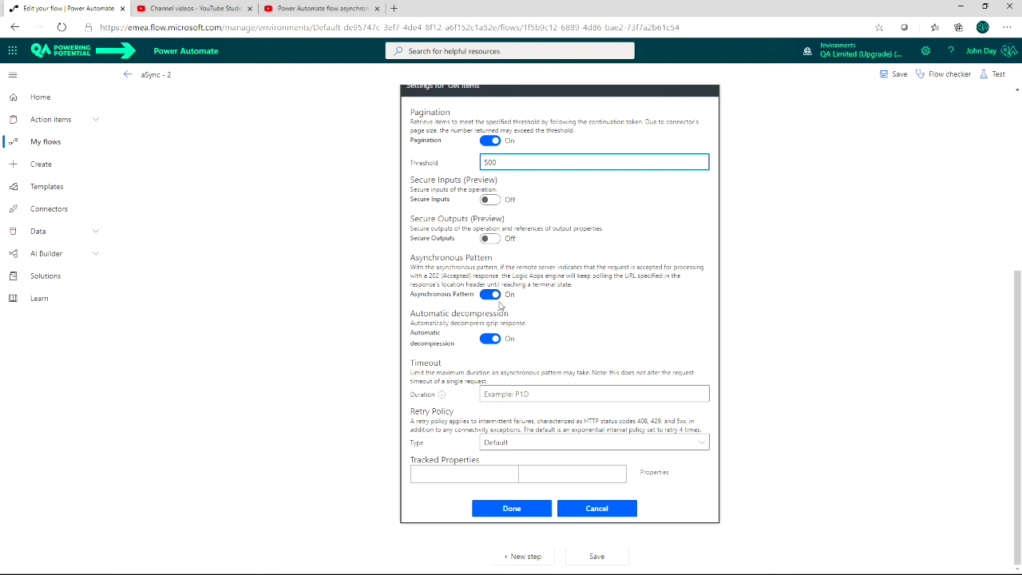
pyautogui.click(489, 294)
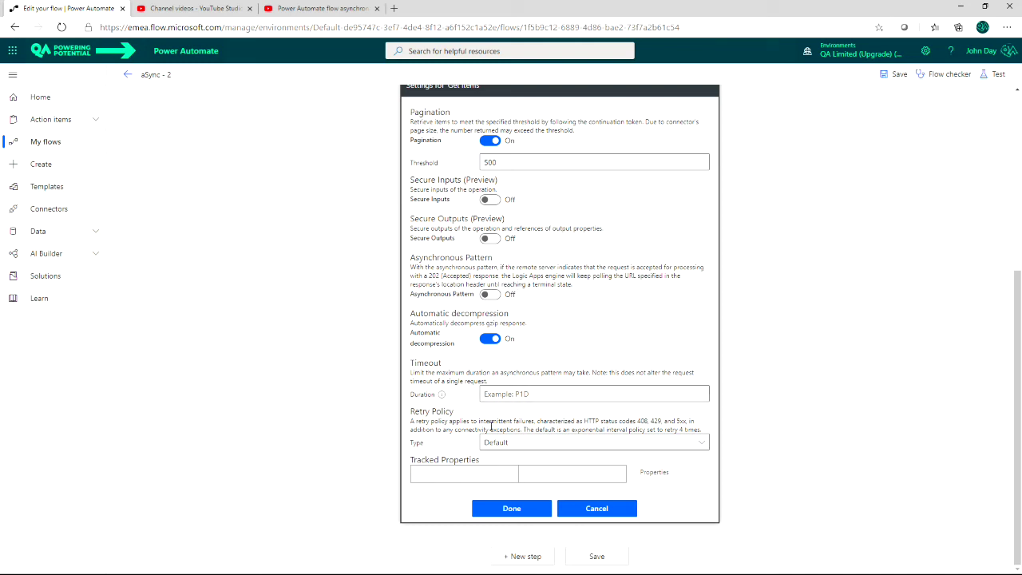
pyautogui.click(516, 511)
pyautogui.click(291, 239)
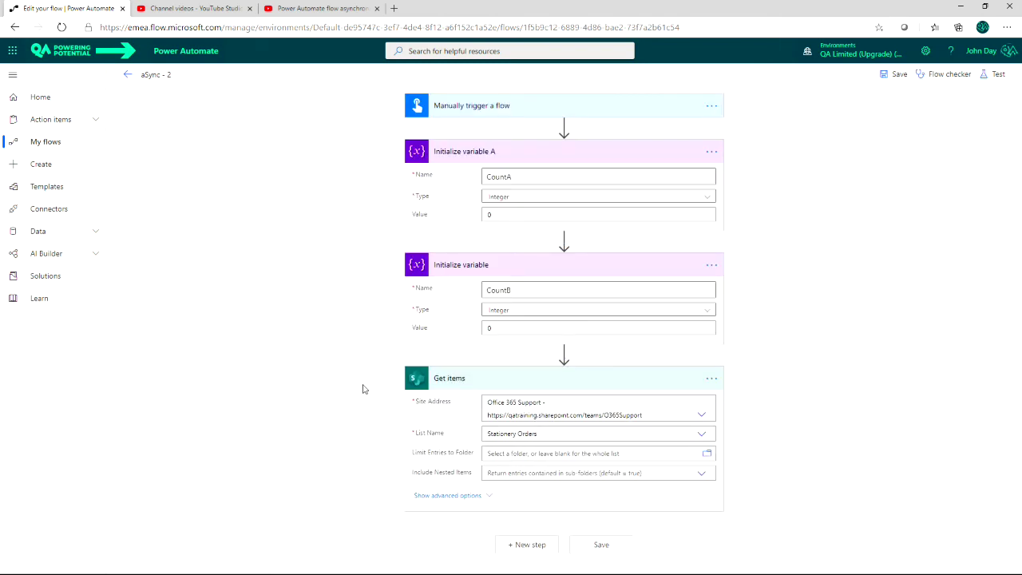
# Step: Add an Apply to each loop after Get items that takes the Get items value as its output
pyautogui.click(537, 544)
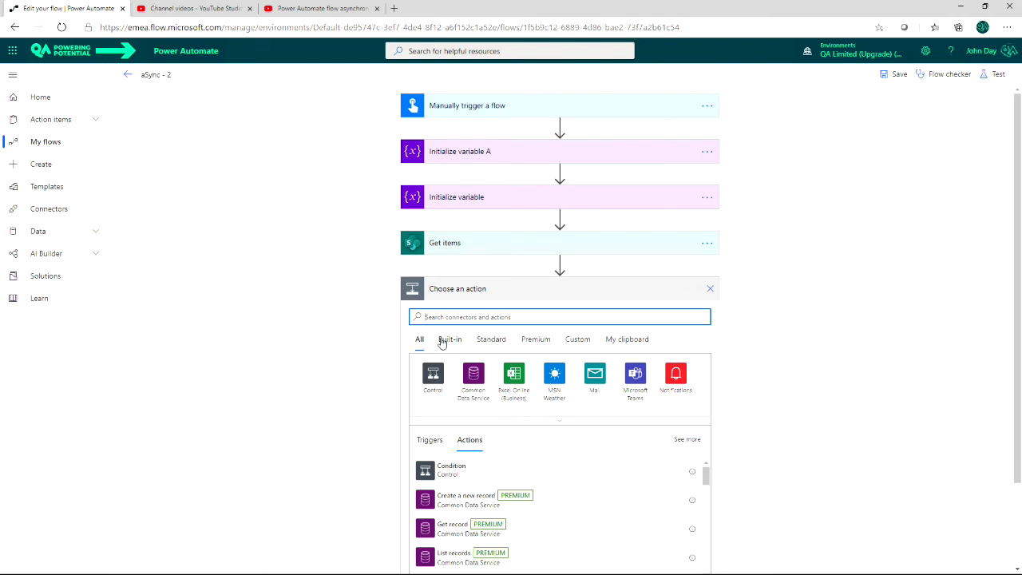
pyautogui.write('apply to')
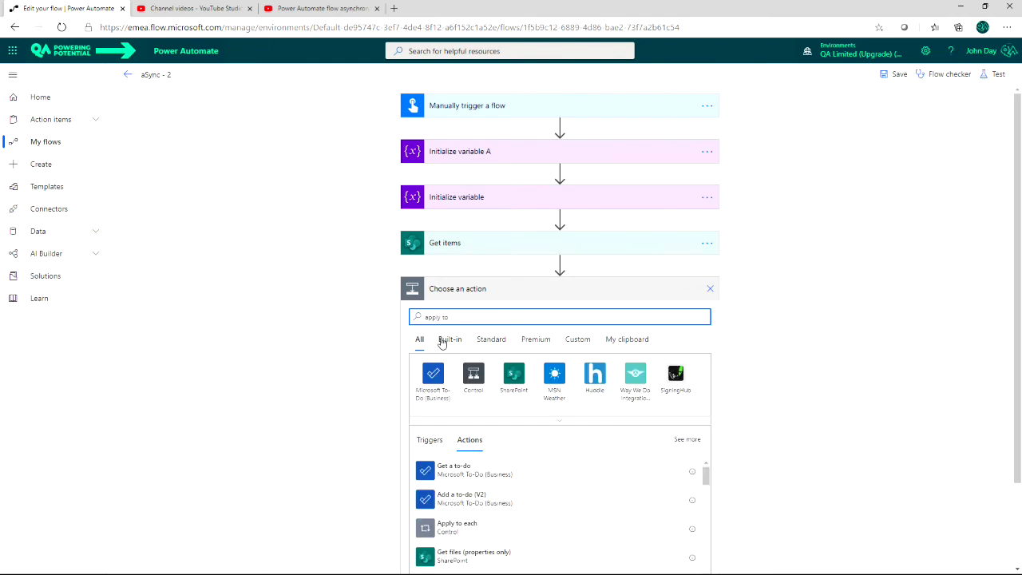
pyautogui.click(457, 527)
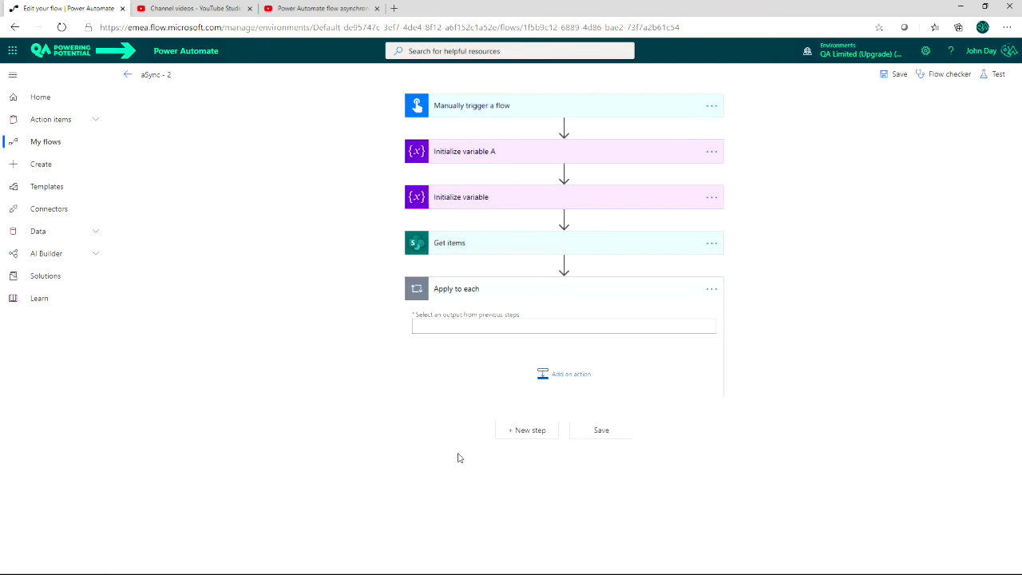
pyautogui.click(474, 326)
pyautogui.click(762, 453)
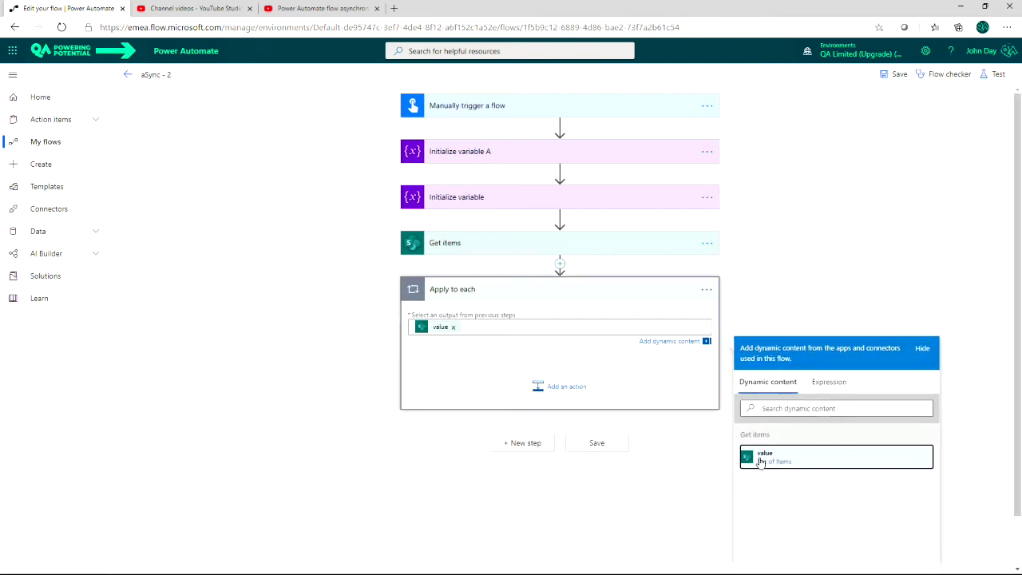
# Step: Add a parallel branch after Get items containing a second Apply to each loop over the Get items value
pyautogui.click(560, 264)
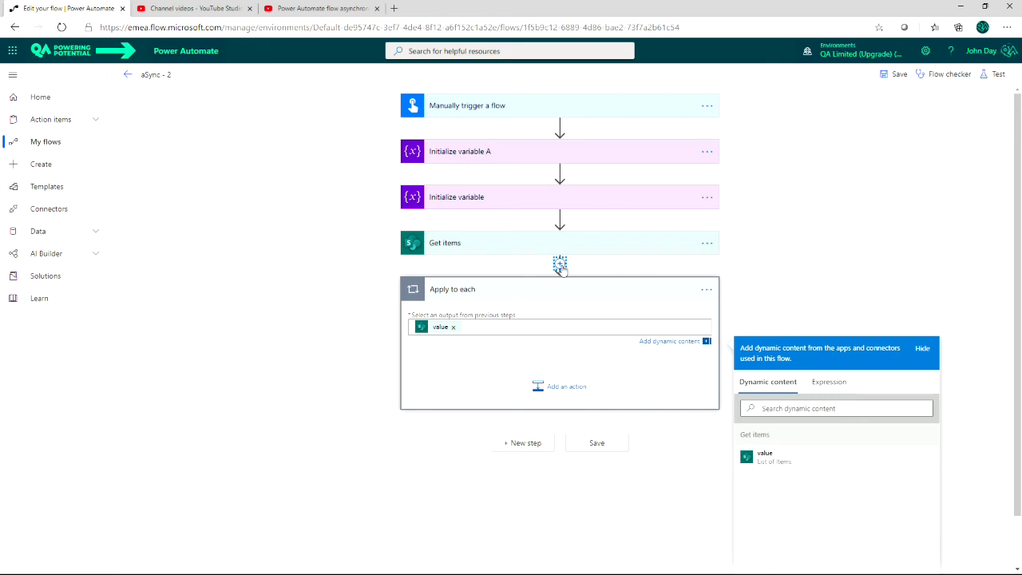
pyautogui.click(560, 295)
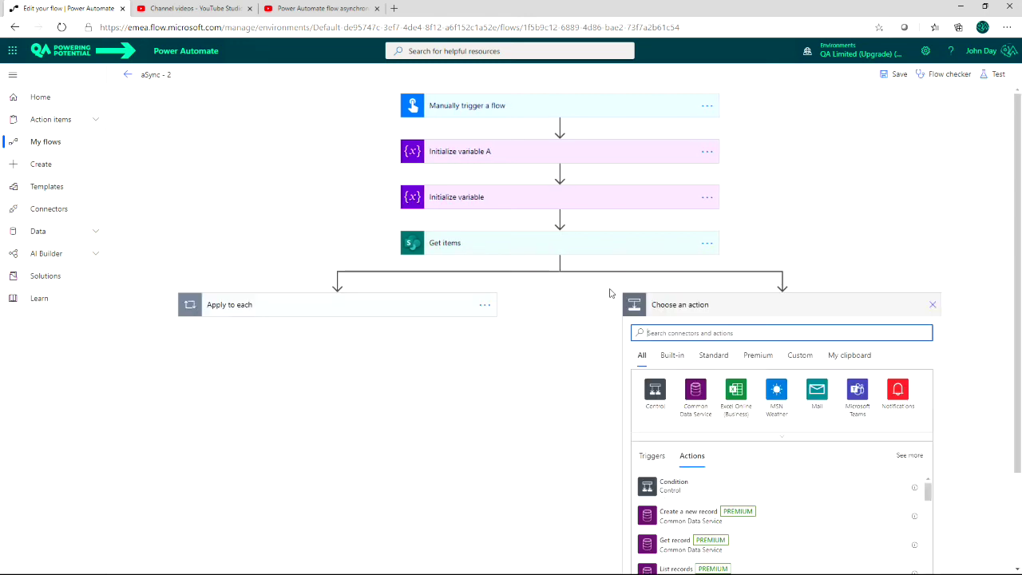
pyautogui.write('apply')
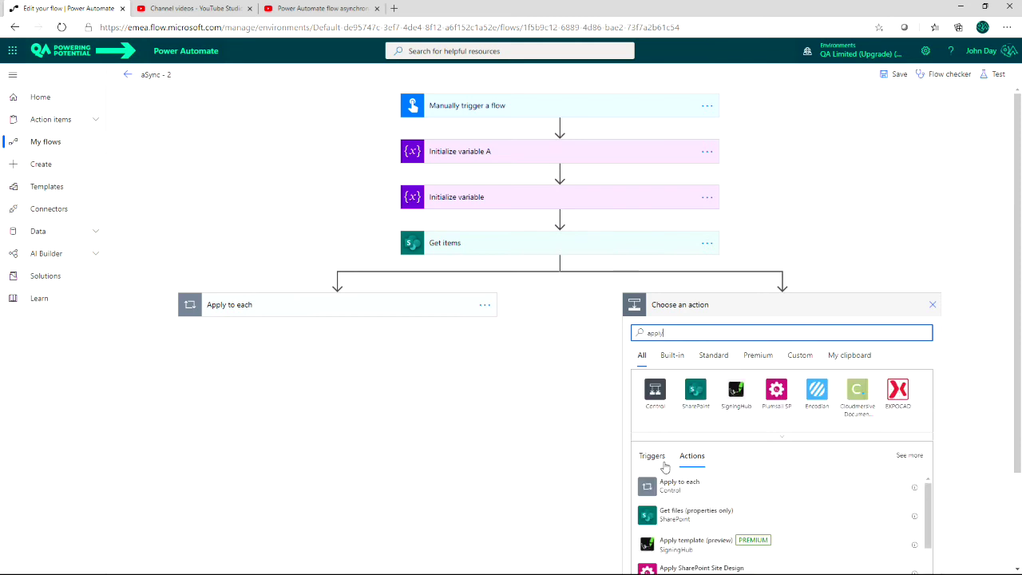
pyautogui.click(671, 485)
pyautogui.click(680, 337)
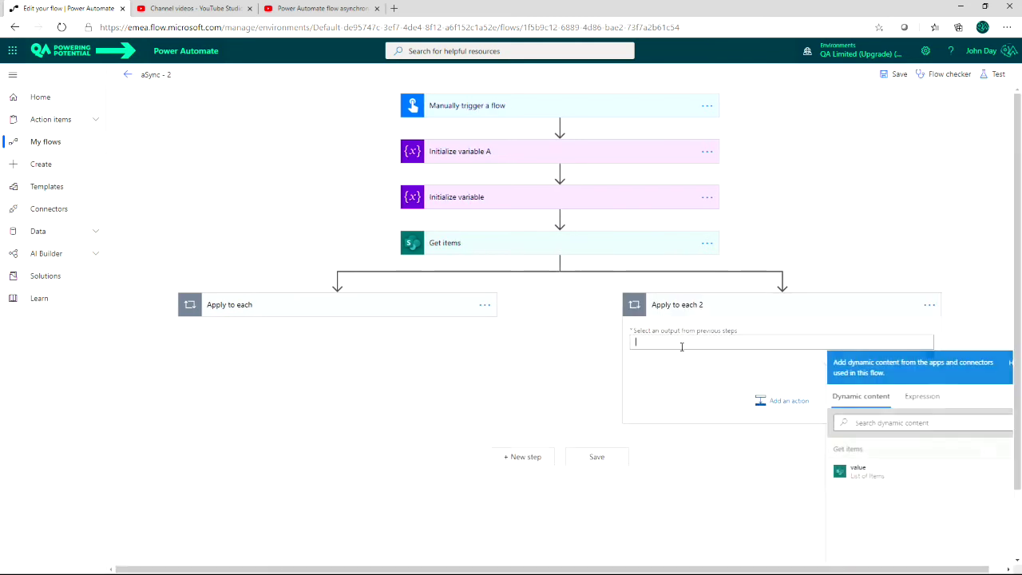
pyautogui.click(859, 472)
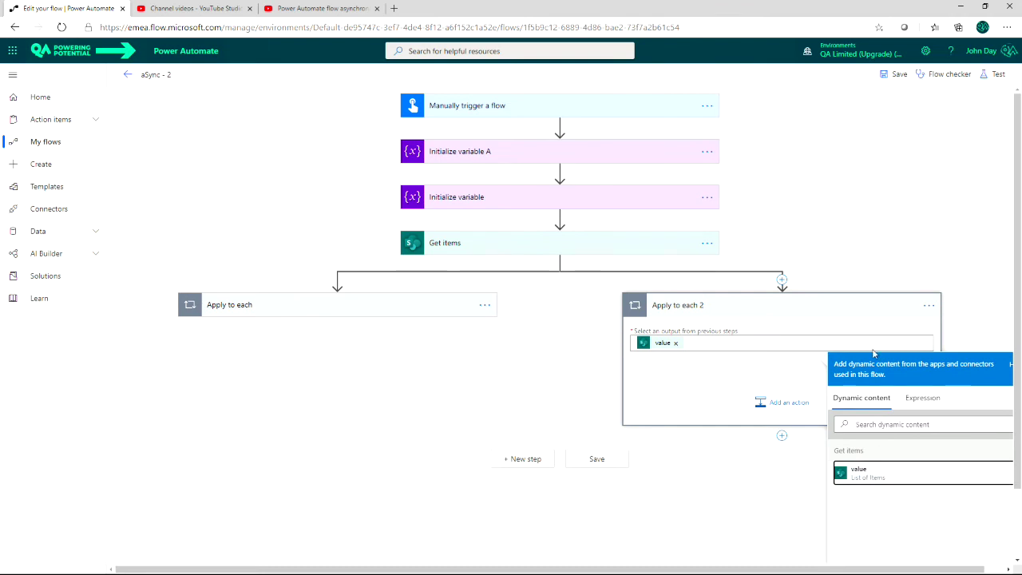
pyautogui.click(520, 369)
# Step: Rename the first Apply to each loop as Apply to each A
pyautogui.click(315, 307)
pyautogui.click(486, 305)
pyautogui.click(539, 318)
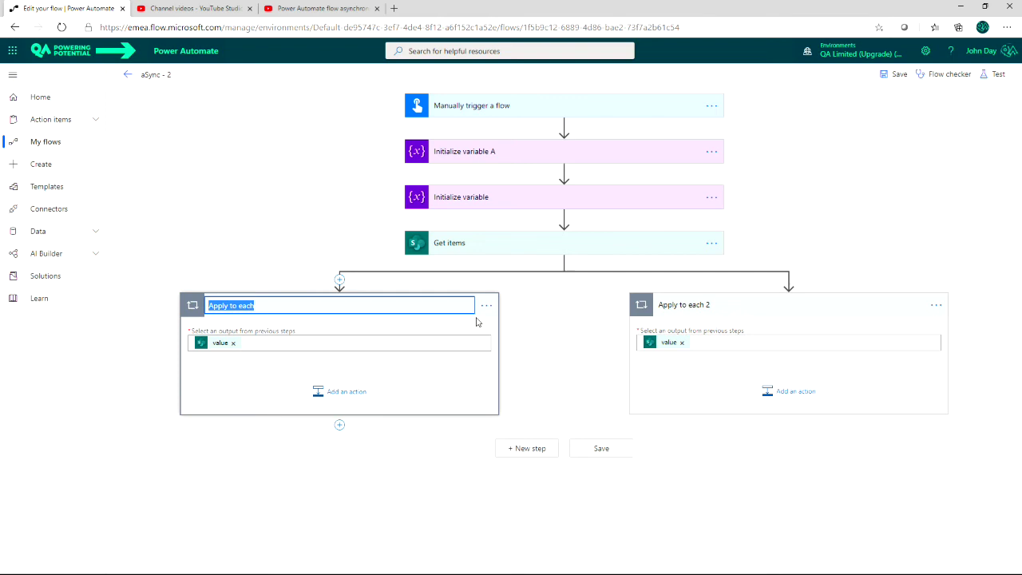
pyautogui.click(278, 307)
pyautogui.write('A')
pyautogui.press('Return')
# Step: Rename the loop in the parallel branch as Apply to each B and expand it
pyautogui.click(787, 310)
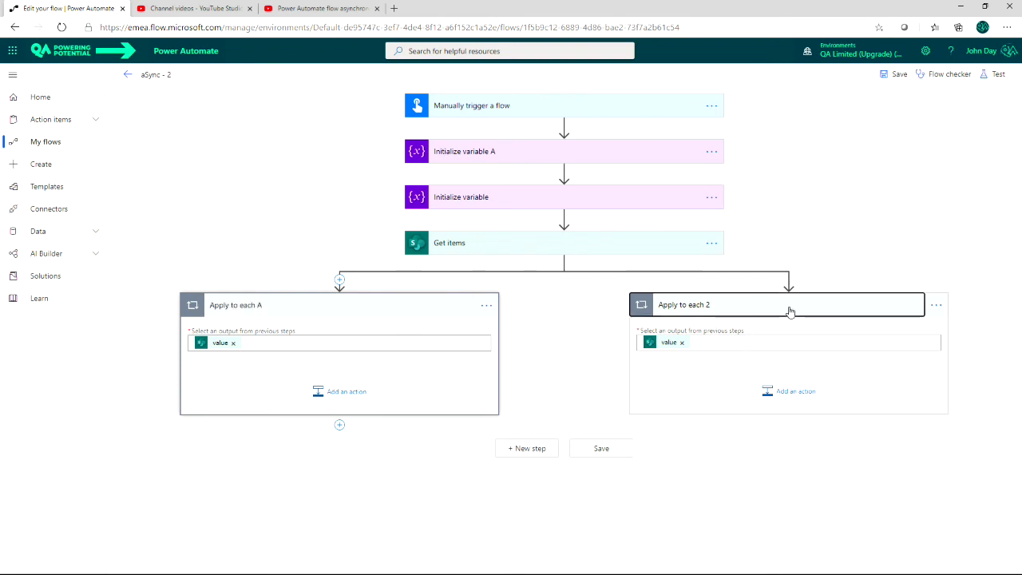
pyautogui.click(936, 305)
pyautogui.click(842, 319)
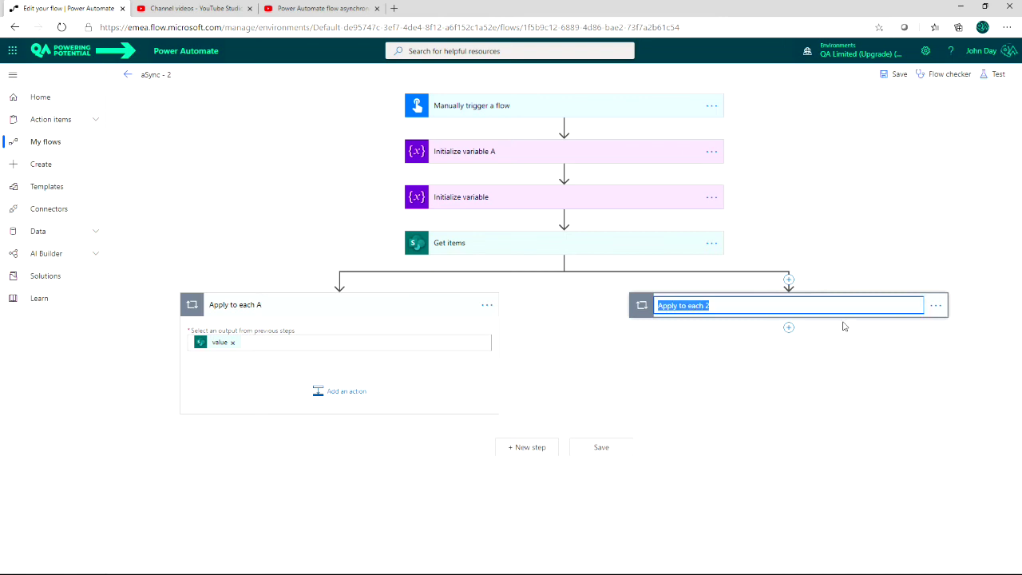
pyautogui.click(704, 305)
pyautogui.moveTo(704, 305); pyautogui.dragTo(715, 305)
pyautogui.write('B')
pyautogui.press('Return')
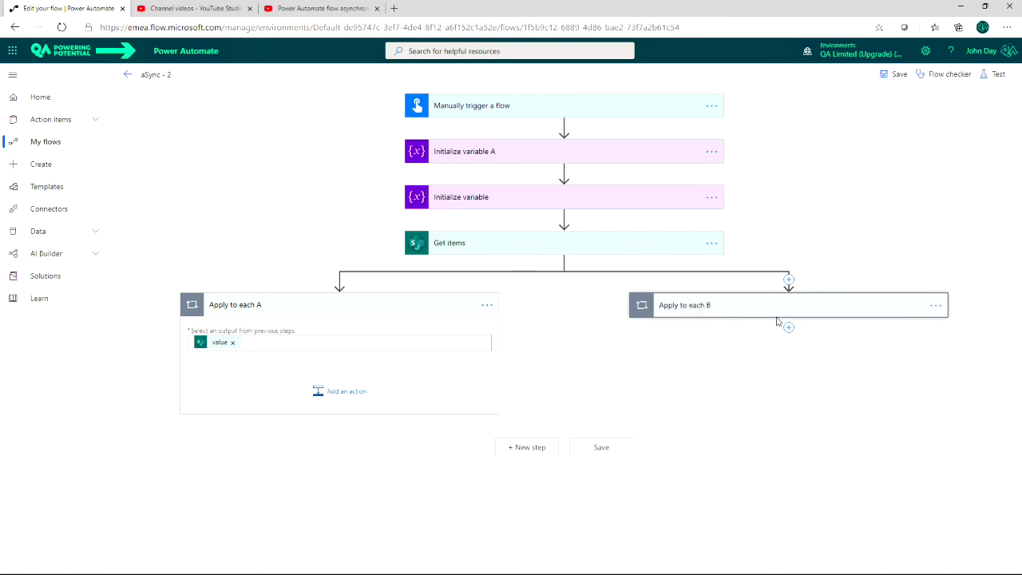
pyautogui.click(777, 315)
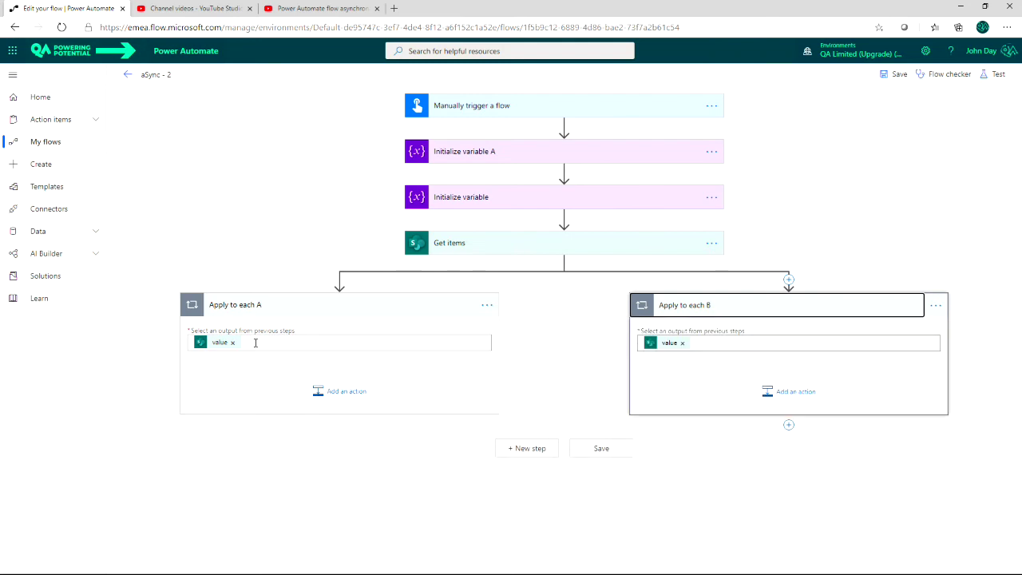
# Step: Start adding an action inside Apply to each A, and rename the second Initialize variable action as Initialize variable B
pyautogui.click(328, 392)
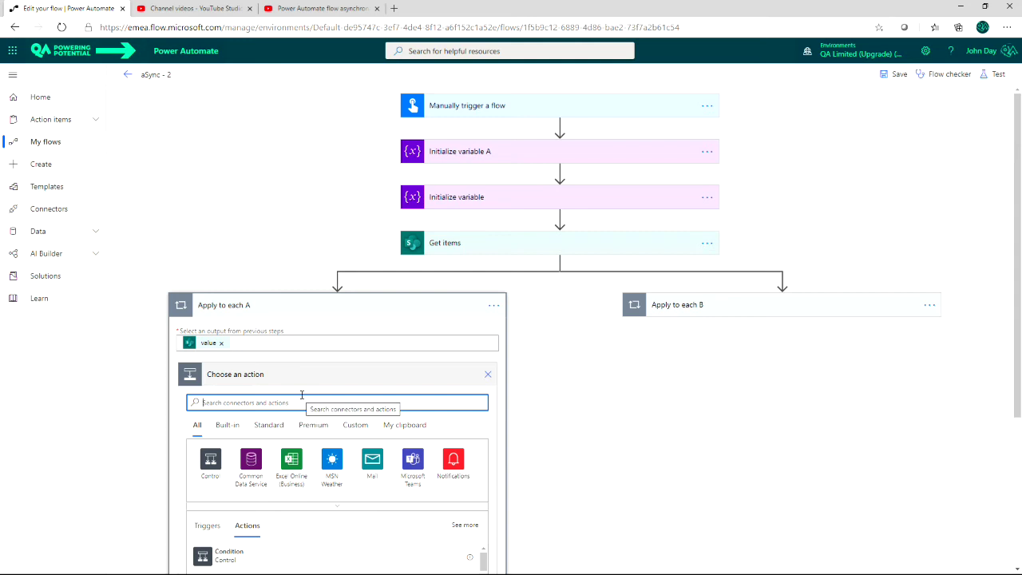
pyautogui.click(707, 197)
pyautogui.click(747, 213)
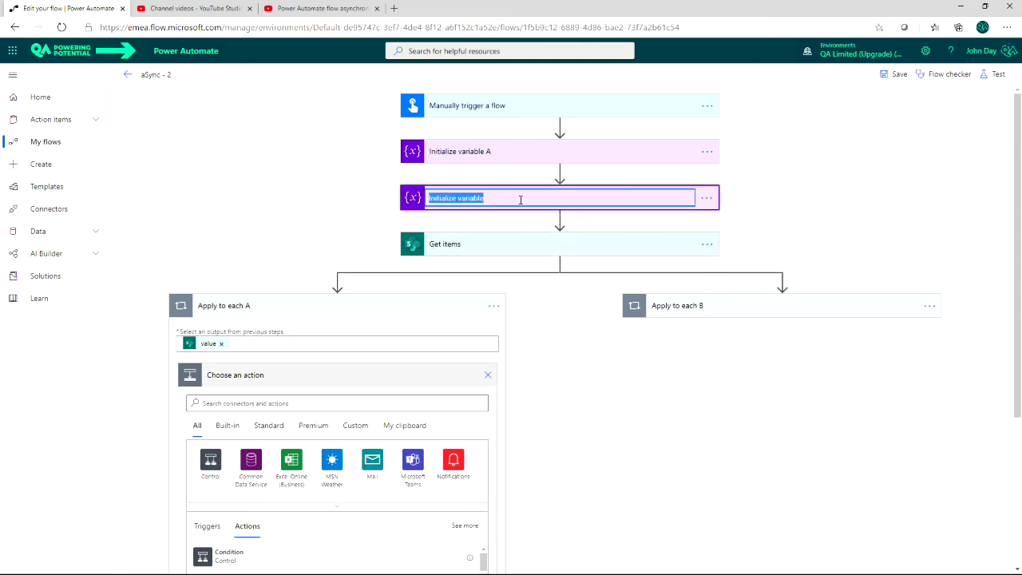
pyautogui.press('End')
pyautogui.press('Return')
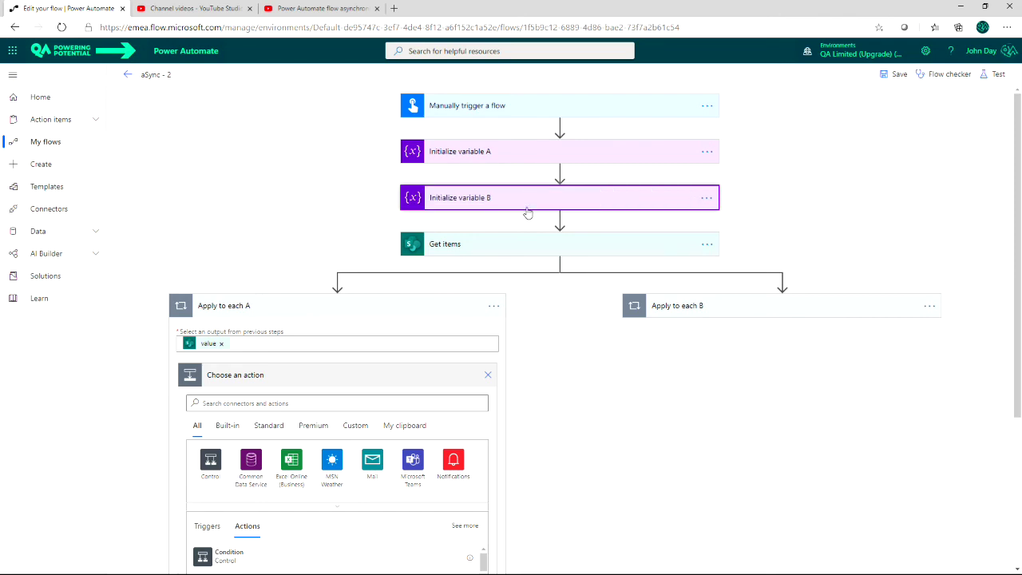
# Step: Add an Increment variable action inside Apply to each A that increases CountA by 1
pyautogui.click(244, 404)
pyautogui.scroll(-2, 245, 409)
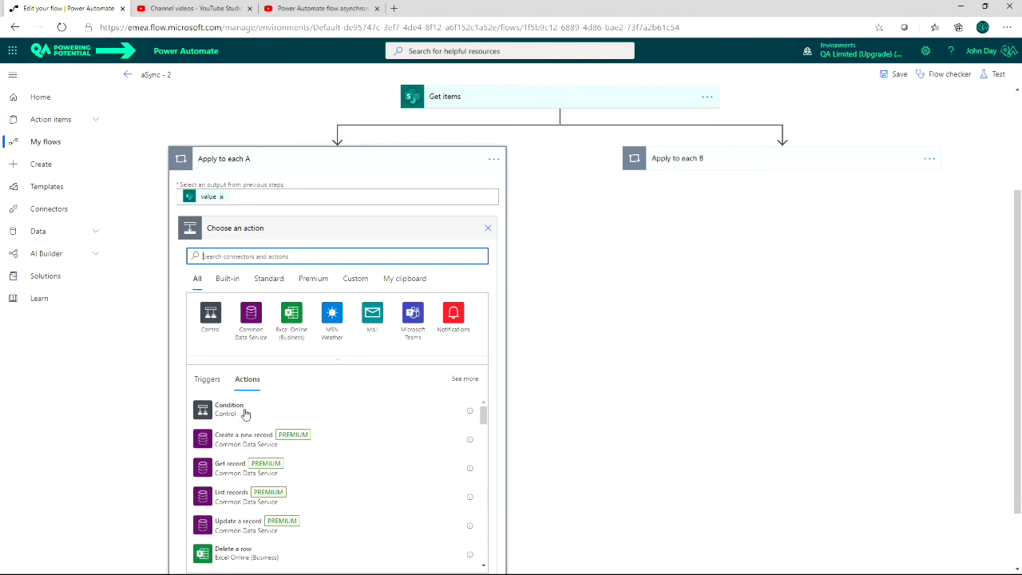
pyautogui.write('var')
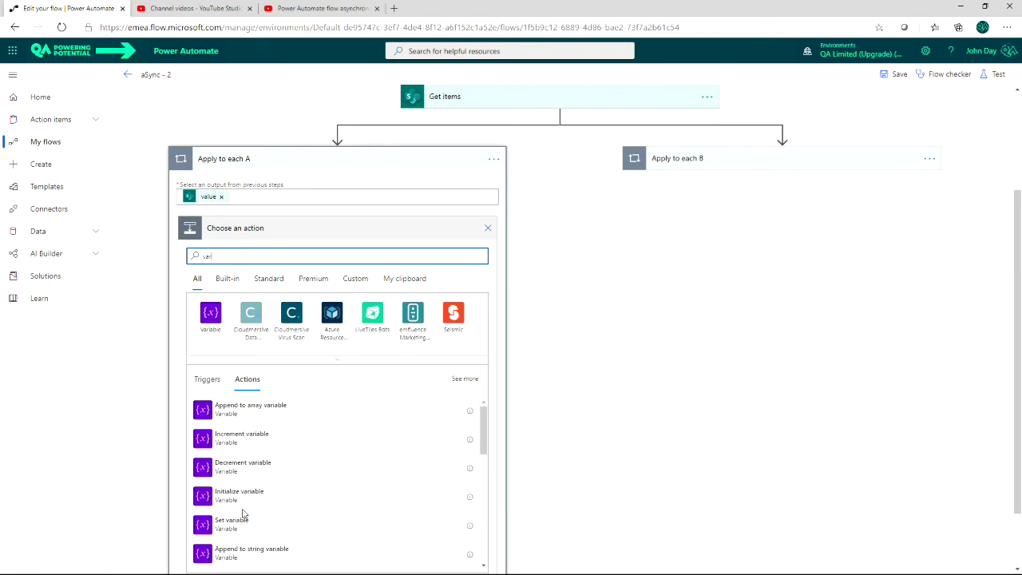
pyautogui.click(233, 440)
pyautogui.click(295, 408)
pyautogui.click(281, 435)
pyautogui.click(297, 417)
pyautogui.write('1')
pyautogui.click(235, 470)
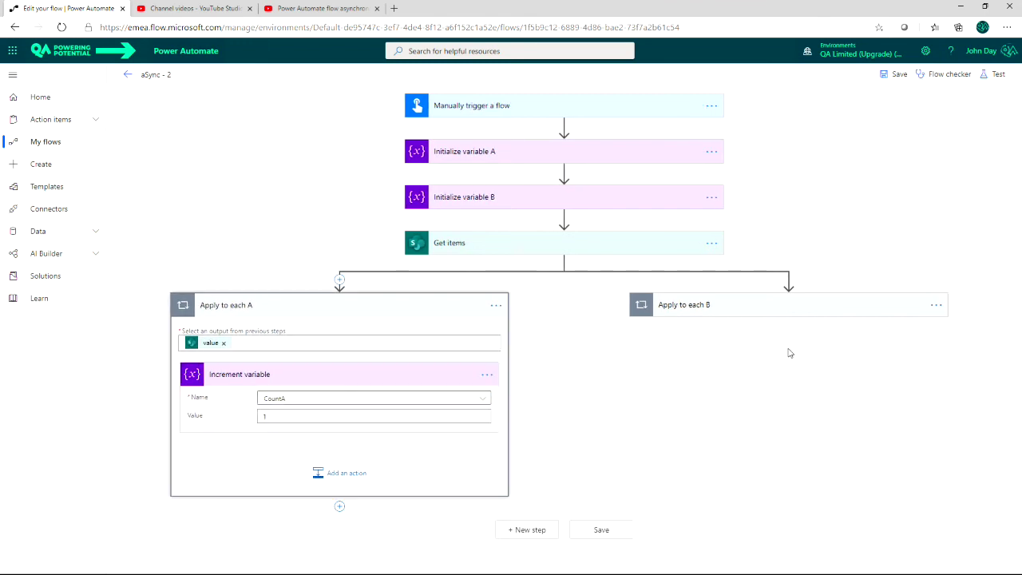
# Step: Add an Increment variable action inside Apply to each B that increases CountB by 1
pyautogui.click(758, 312)
pyautogui.click(791, 397)
pyautogui.write('var')
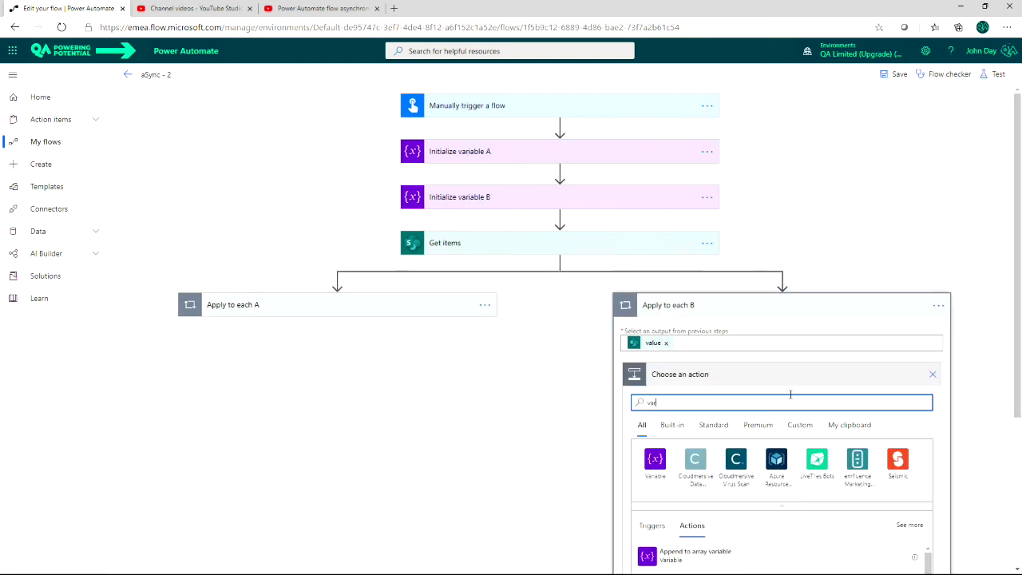
pyautogui.click(652, 470)
pyautogui.click(673, 334)
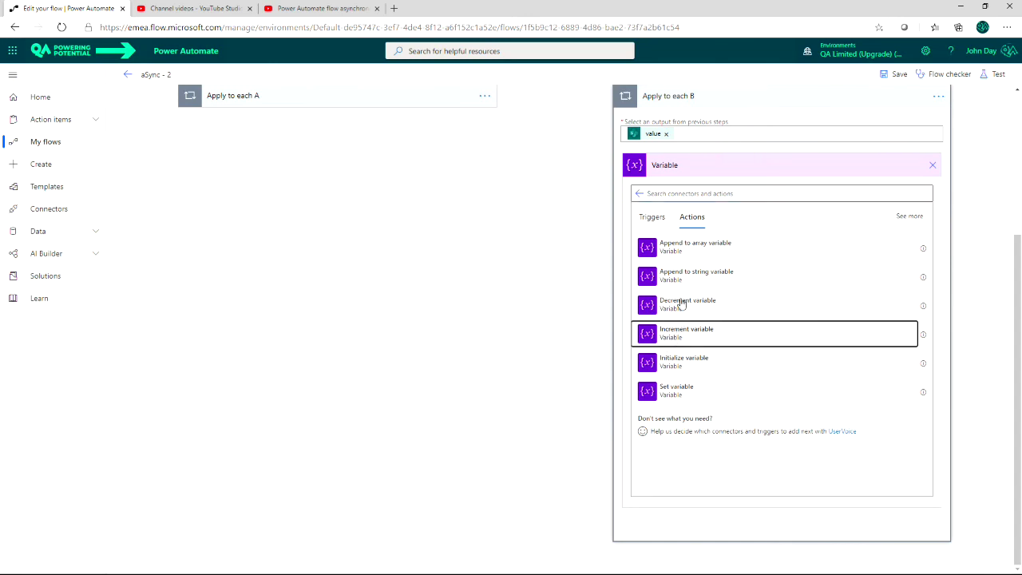
pyautogui.click(738, 402)
pyautogui.click(724, 440)
pyautogui.click(725, 416)
pyautogui.write('1')
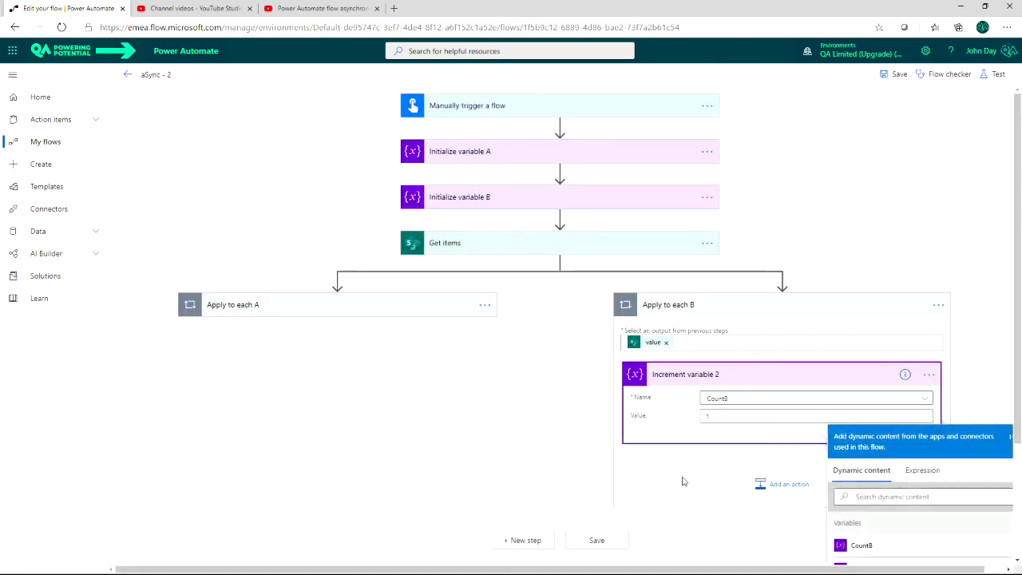
pyautogui.click(685, 476)
# Step: Expand Apply to each A and examine how both parallel loops take their input from Get items
pyautogui.click(407, 304)
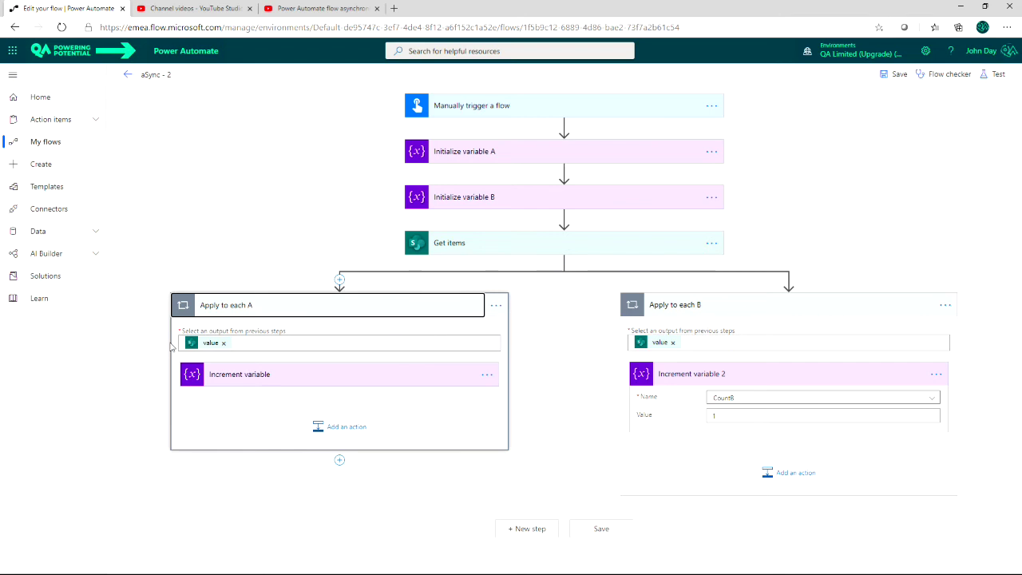
pyautogui.moveTo(179, 327); pyautogui.dragTo(253, 357)
pyautogui.moveTo(628, 330); pyautogui.dragTo(694, 351)
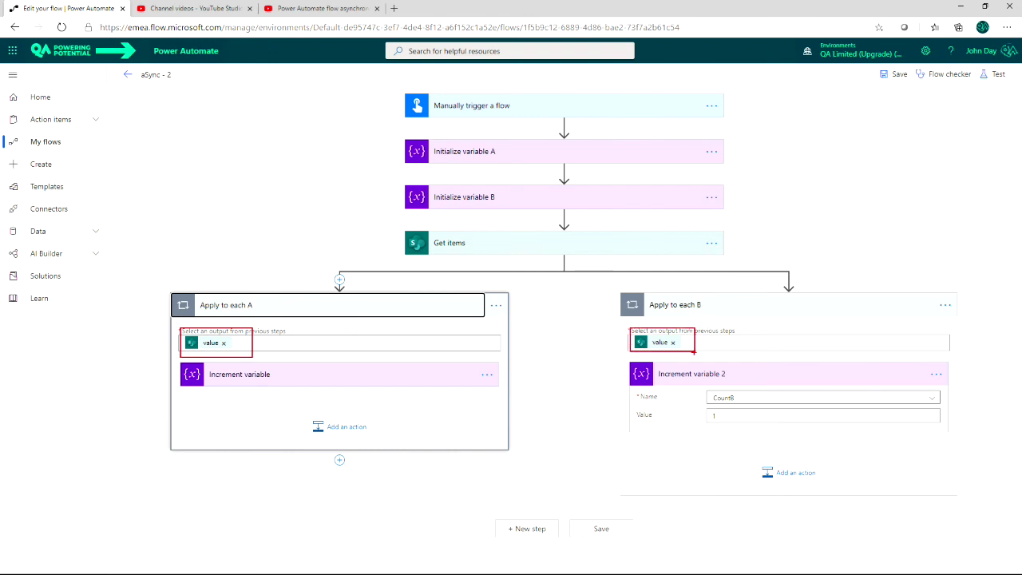
pyautogui.moveTo(643, 328); pyautogui.dragTo(604, 248)
pyautogui.moveTo(252, 340); pyautogui.dragTo(492, 254)
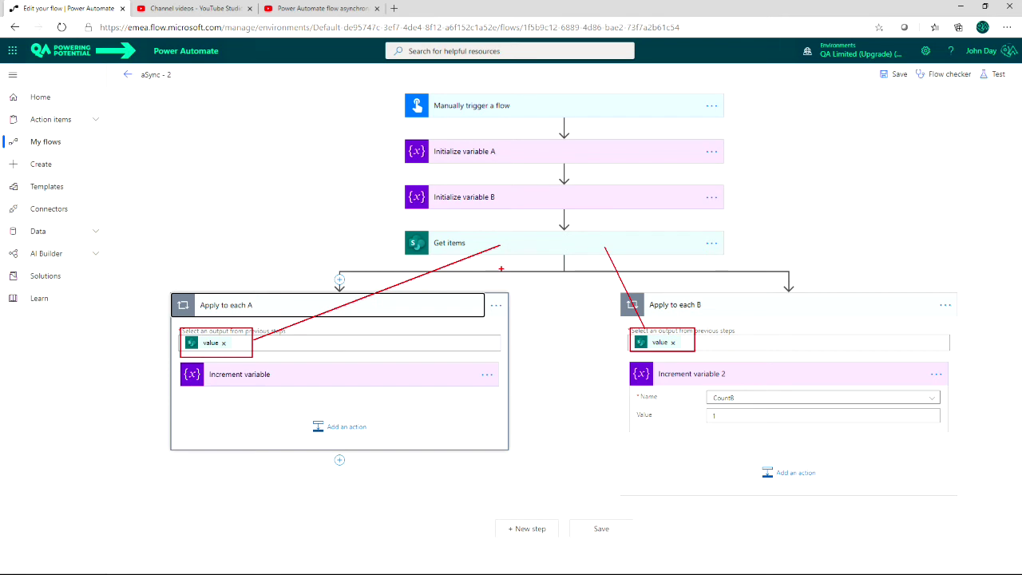
pyautogui.press('Escape')
pyautogui.click(922, 199)
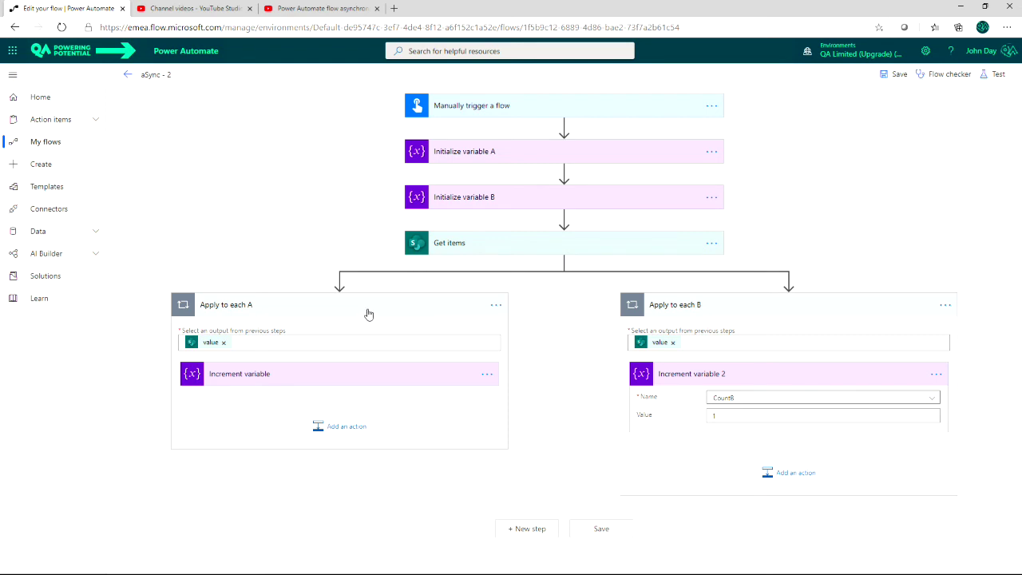
# Step: Save the aSync - 2 flow and run a test of it, performing the trigger action manually
pyautogui.click(896, 74)
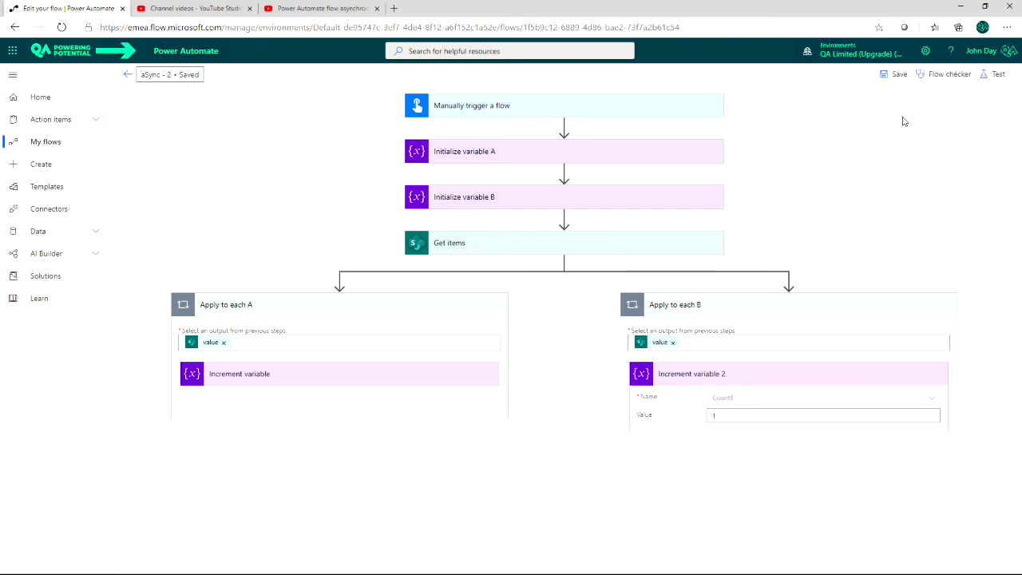
pyautogui.click(219, 274)
pyautogui.click(995, 75)
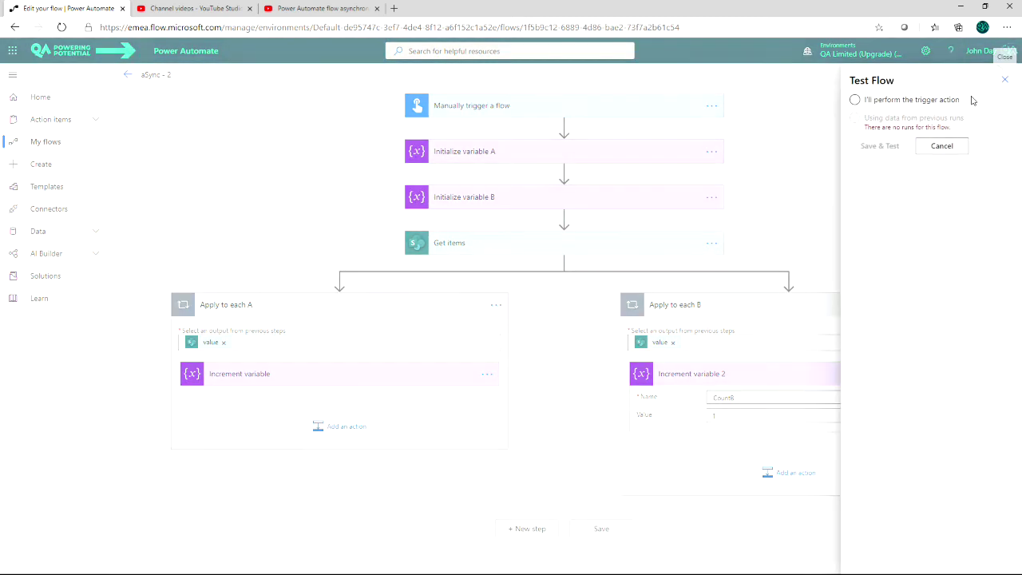
pyautogui.click(855, 100)
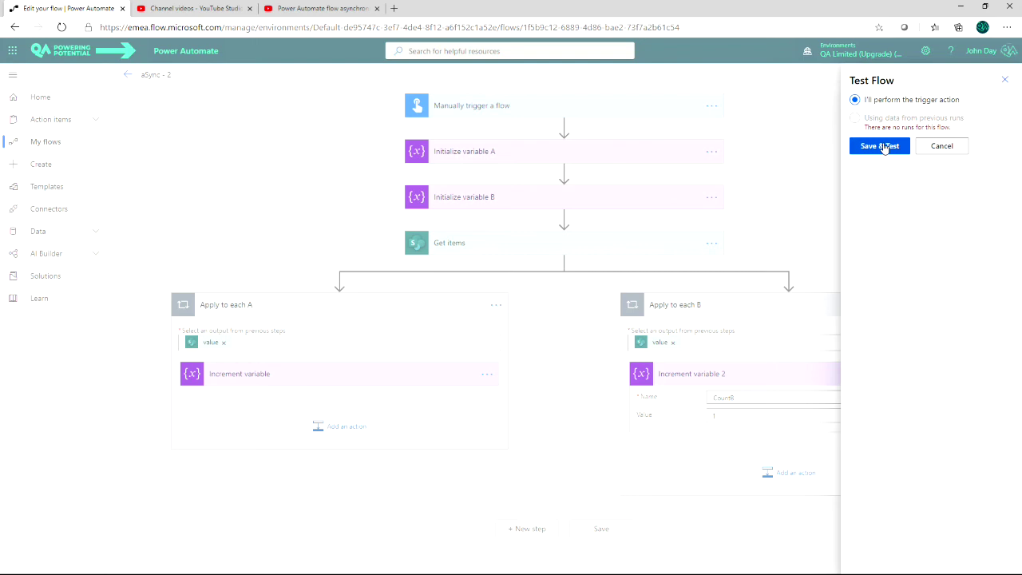
pyautogui.click(883, 147)
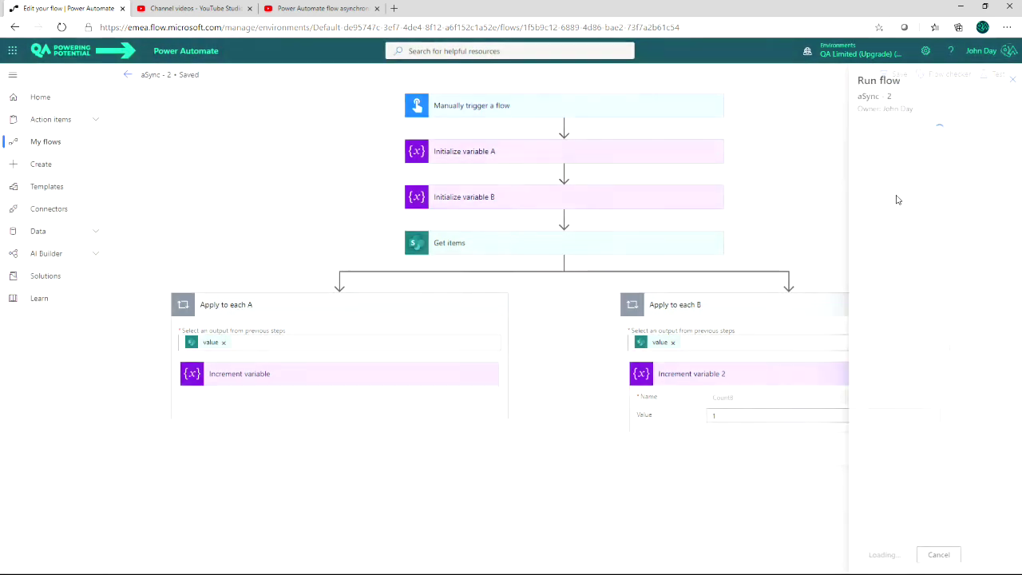
pyautogui.click(883, 557)
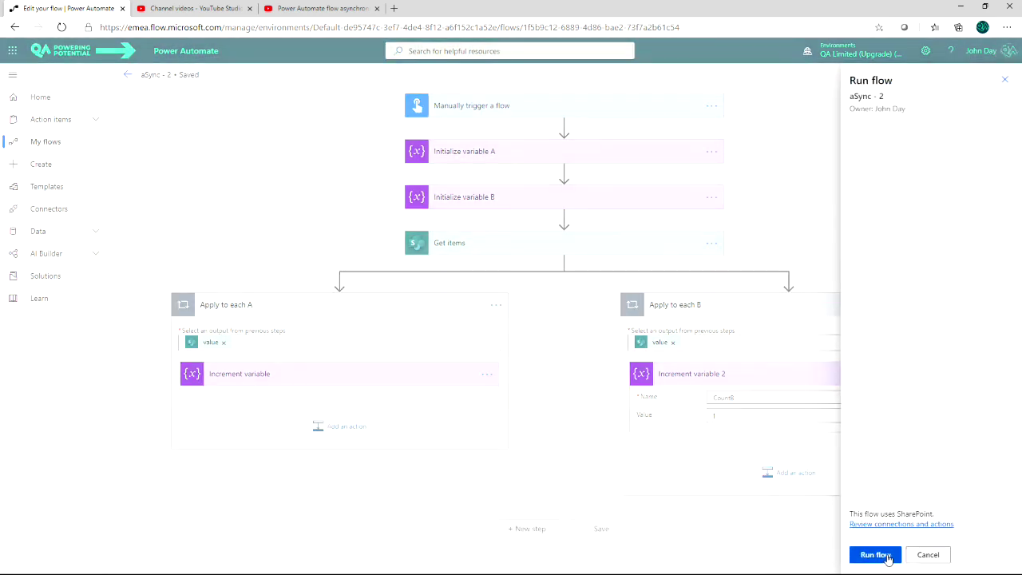
pyautogui.click(884, 556)
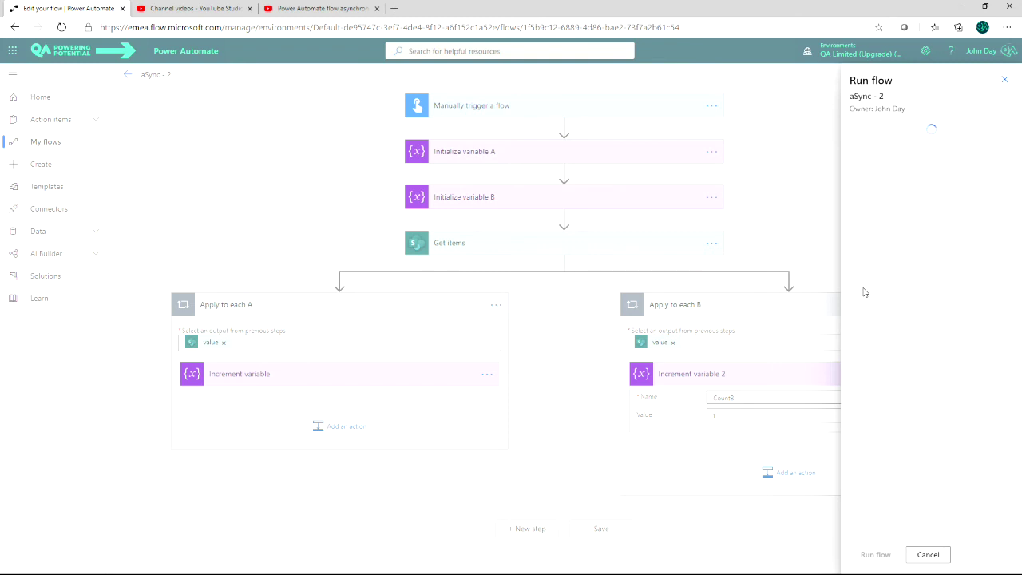
pyautogui.click(874, 554)
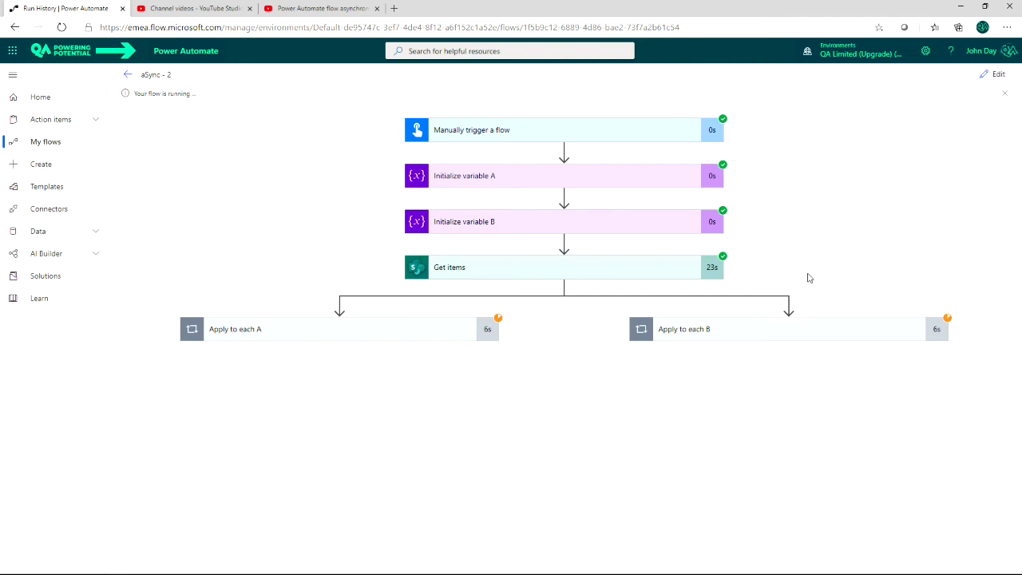
# Step: Expand Apply to each A and Apply to each B in the run results and compare their run durations
pyautogui.click(423, 327)
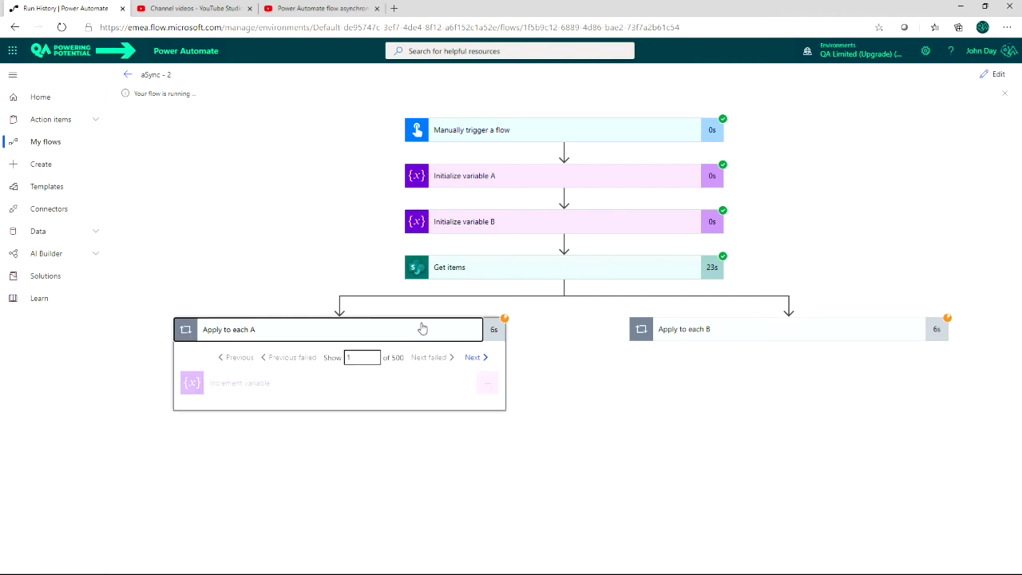
pyautogui.click(792, 336)
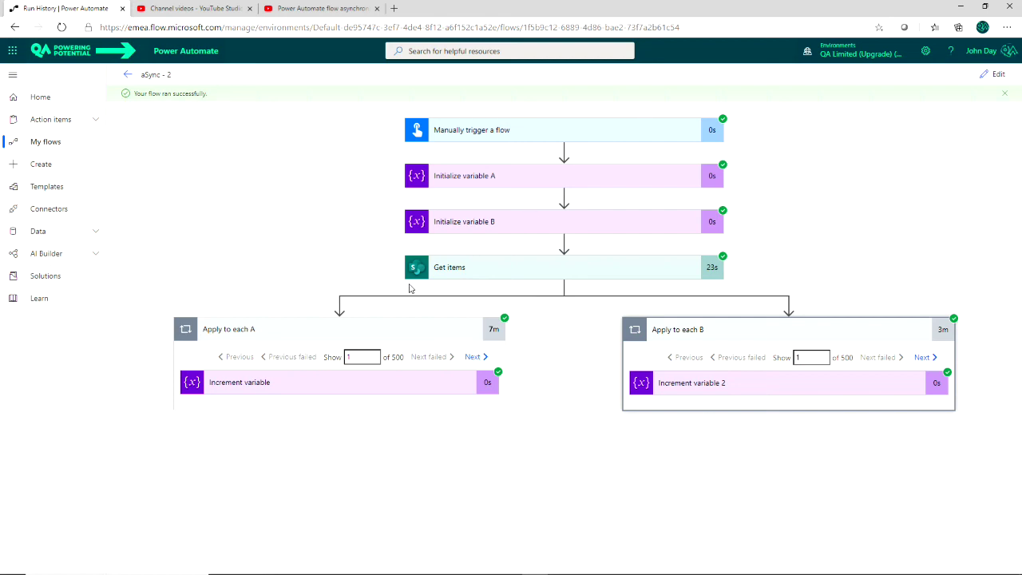
pyautogui.press('ctrl')
pyautogui.press('ctrl')
pyautogui.press('ctrl')
# Step: Return the flow to editing and expand the Get items action
pyautogui.click(995, 73)
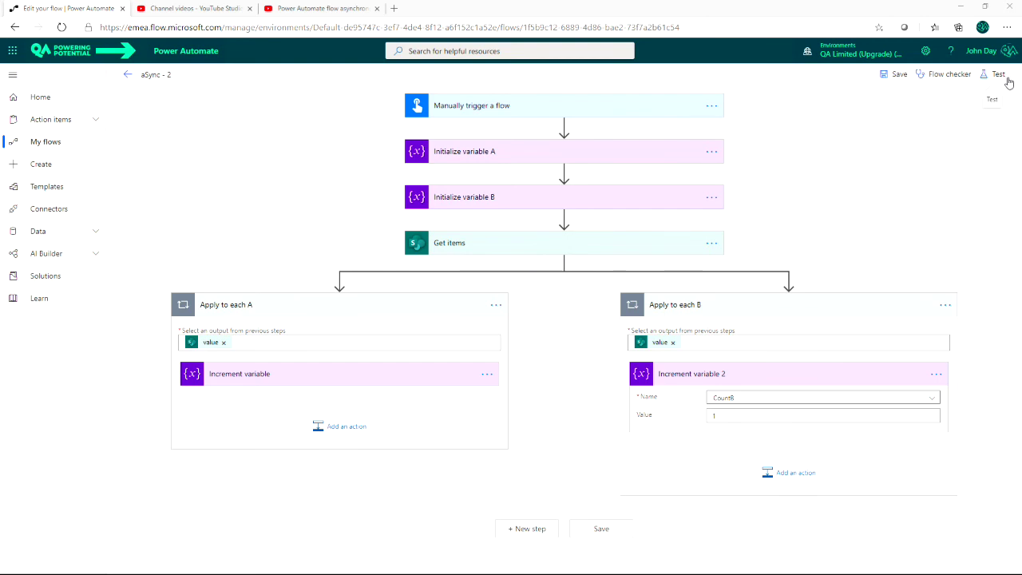
pyautogui.click(714, 247)
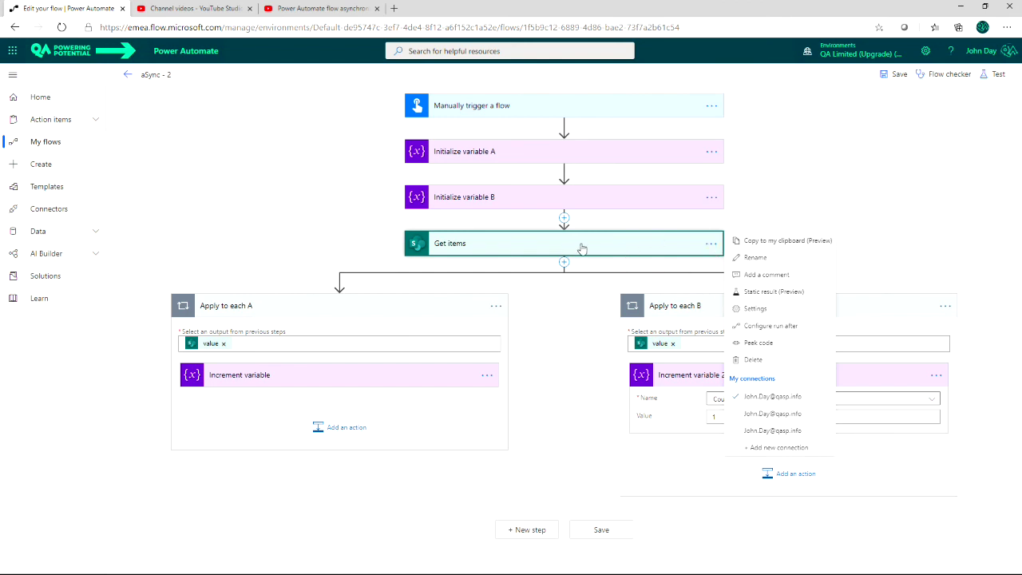
pyautogui.click(550, 249)
pyautogui.click(559, 248)
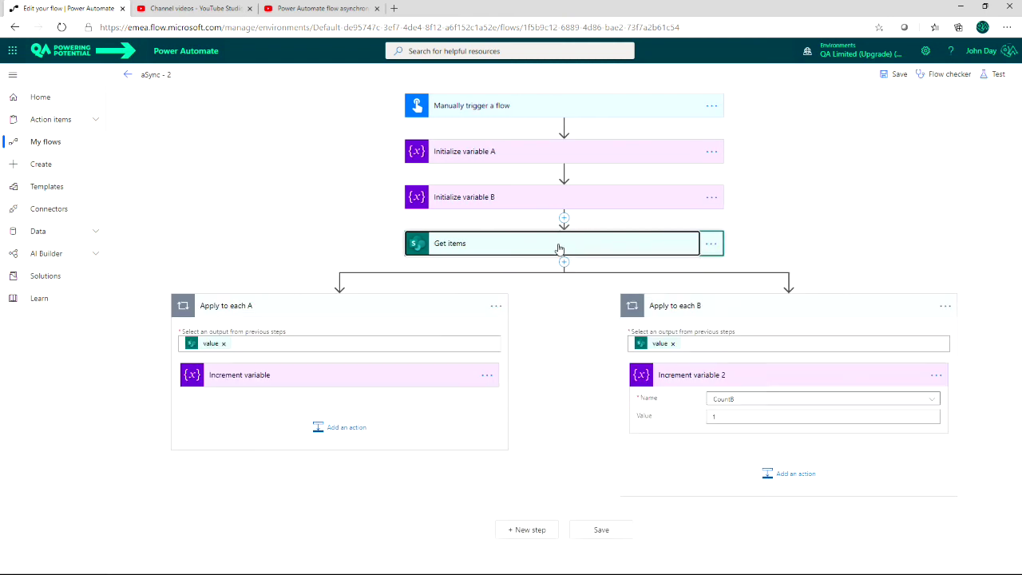
pyautogui.click(559, 249)
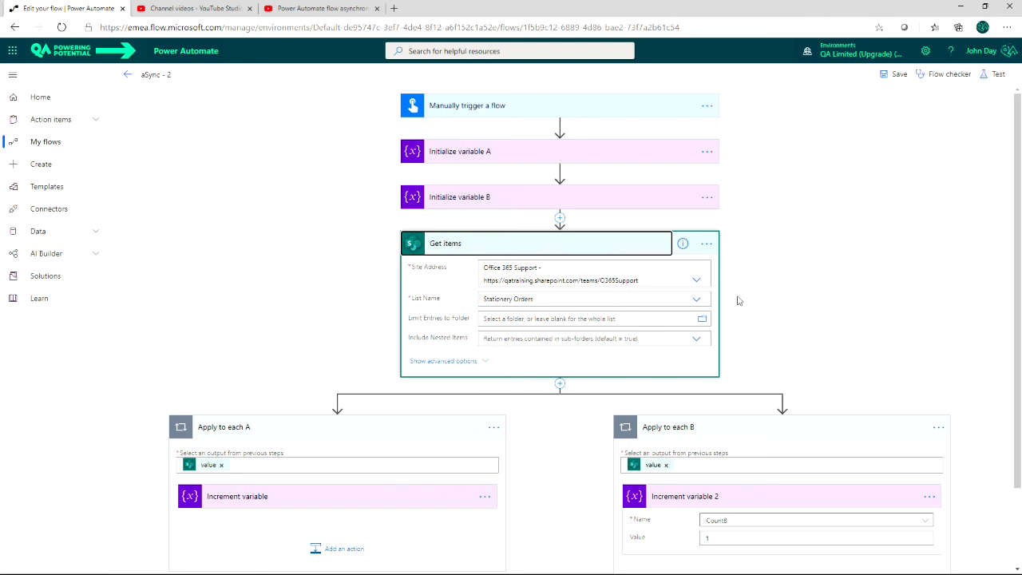
# Step: Turn on Asynchronous Pattern in the settings of the Get items action and apply the change
pyautogui.click(708, 244)
pyautogui.click(747, 309)
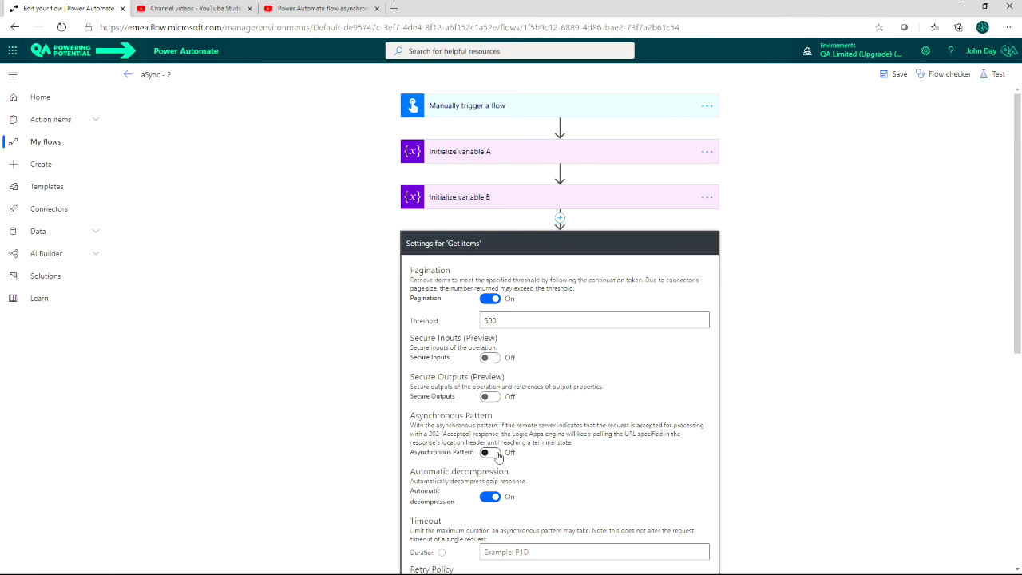
pyautogui.click(492, 453)
pyautogui.scroll(-2, 573, 401)
pyautogui.scroll(-1, 539, 337)
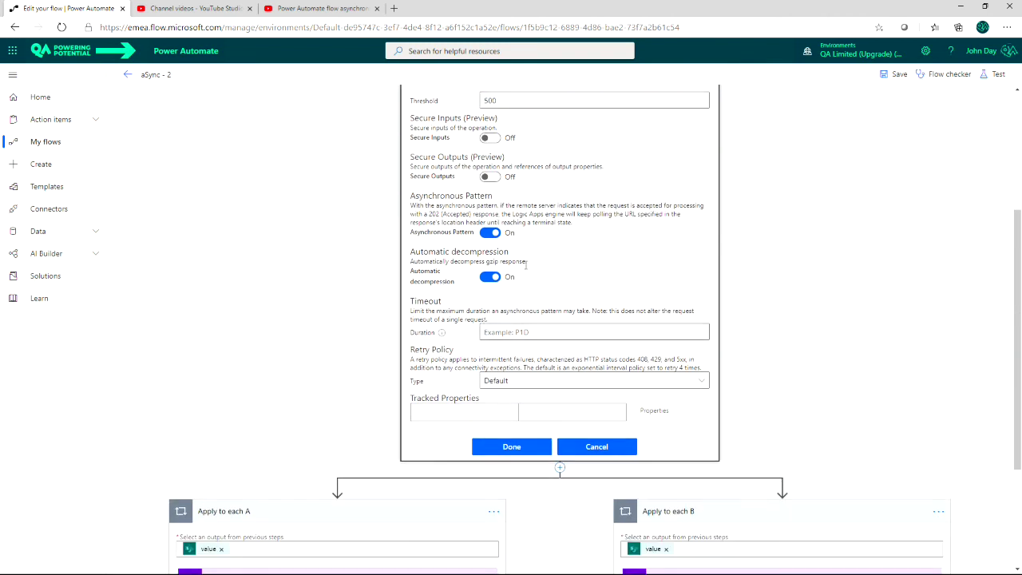
pyautogui.click(512, 448)
pyautogui.scroll(-1, 518, 446)
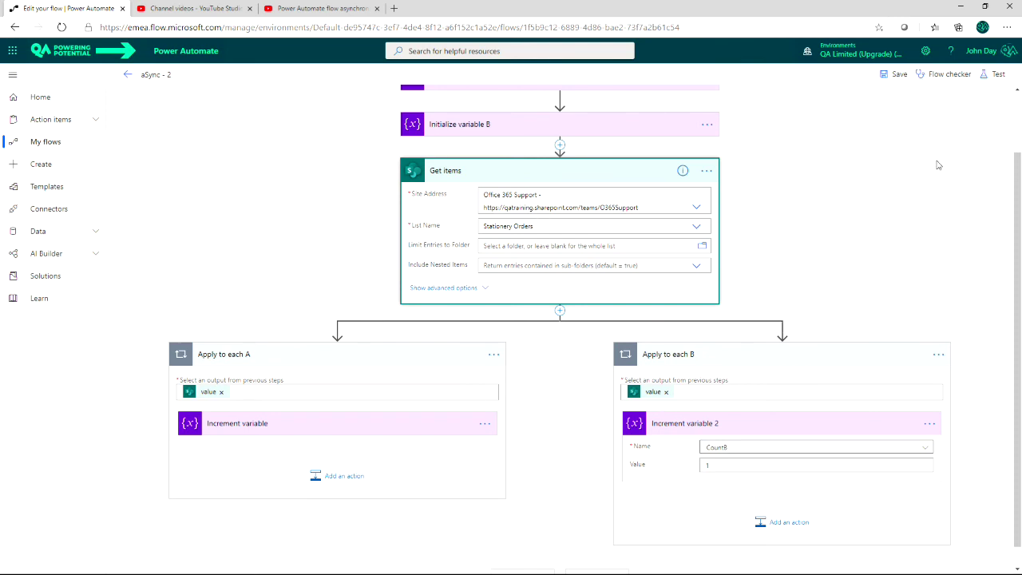
# Step: Save and test the changed flow with a manual trigger, and expand both Apply to each loops in the run results
pyautogui.click(894, 75)
pyautogui.click(999, 76)
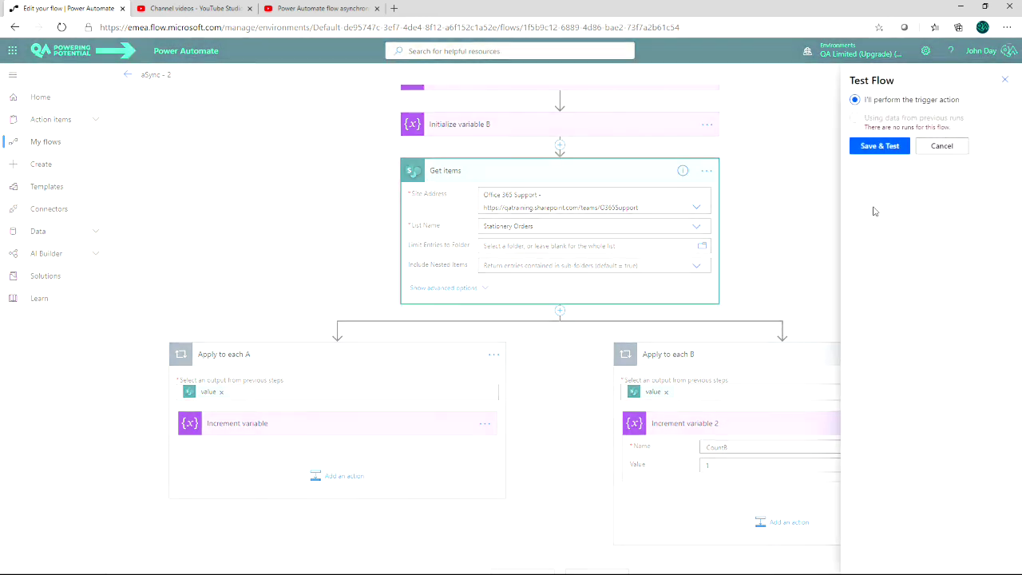
pyautogui.click(880, 139)
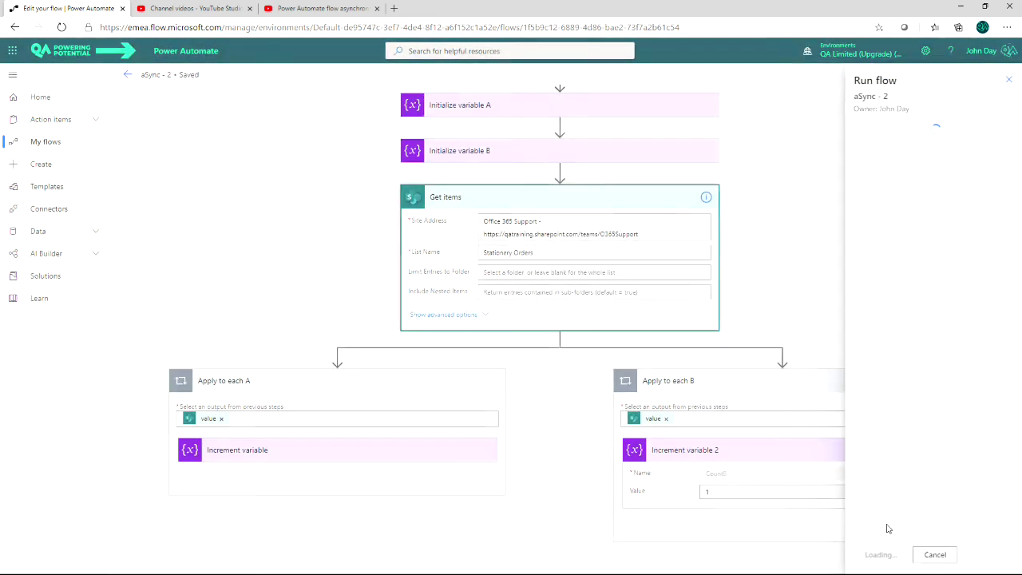
pyautogui.click(879, 557)
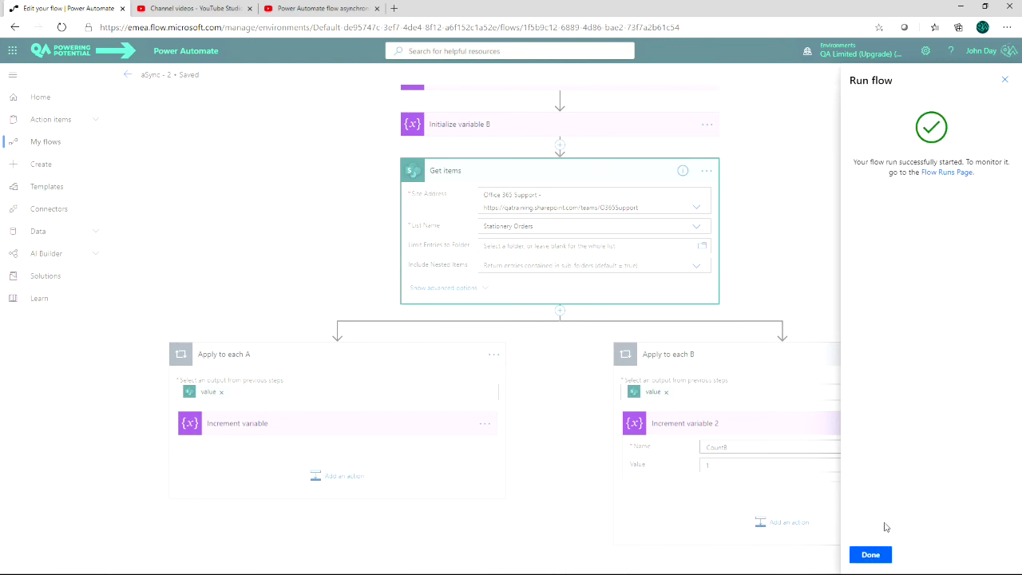
pyautogui.click(873, 557)
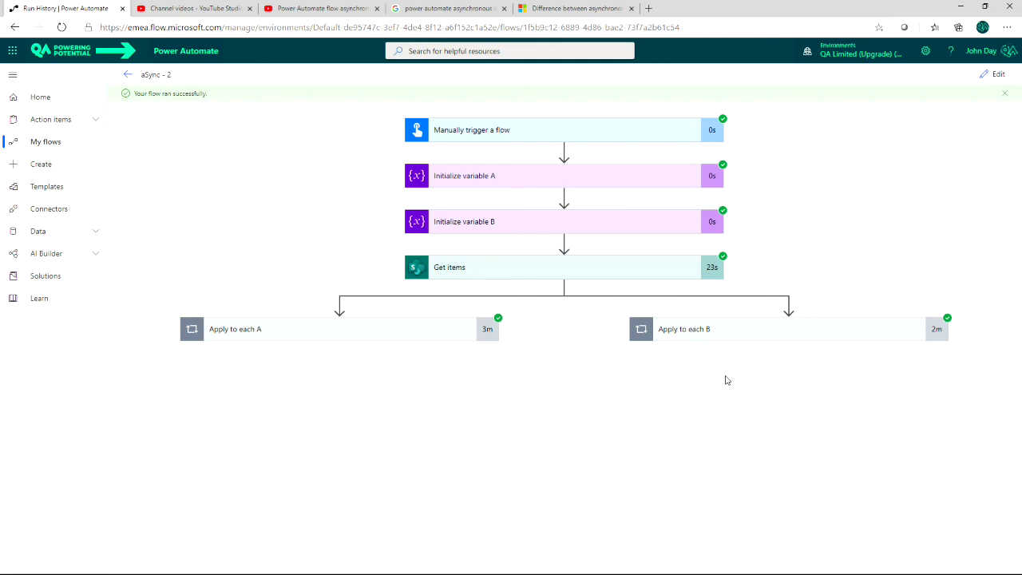
pyautogui.click(364, 334)
pyautogui.click(728, 333)
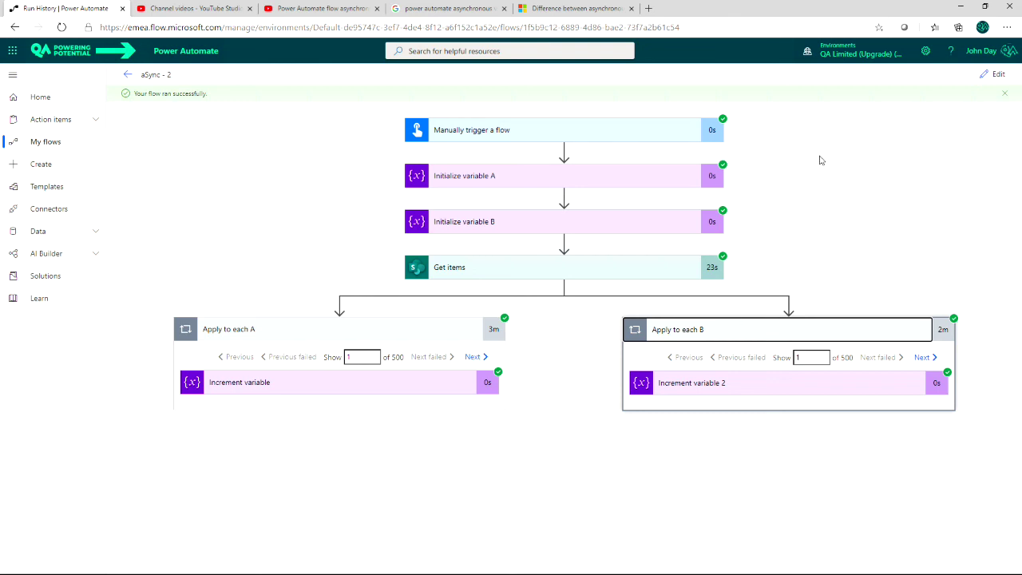
# Step: Return to editing the flow and open the settings of the Get items action
pyautogui.click(998, 74)
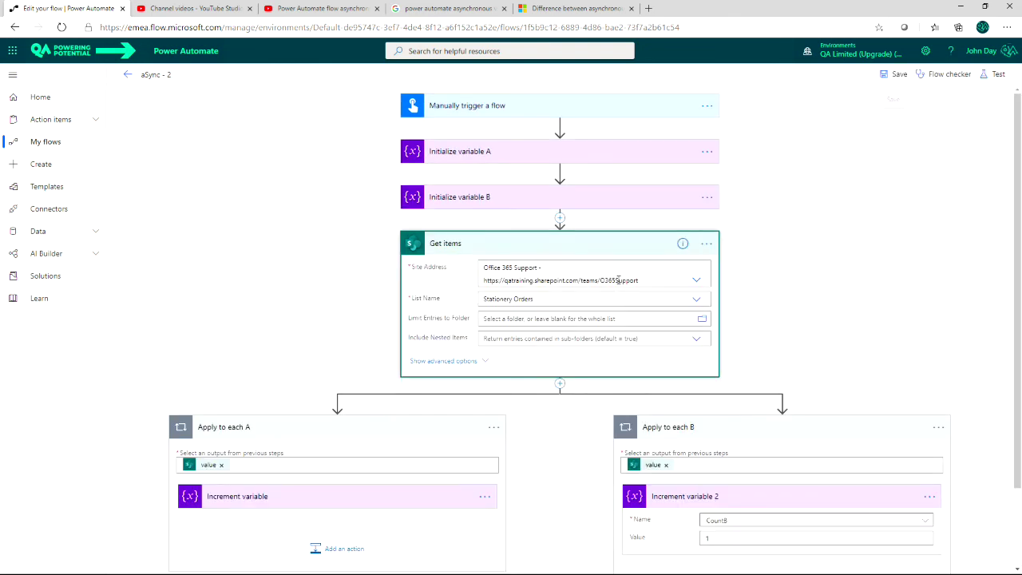
pyautogui.click(706, 244)
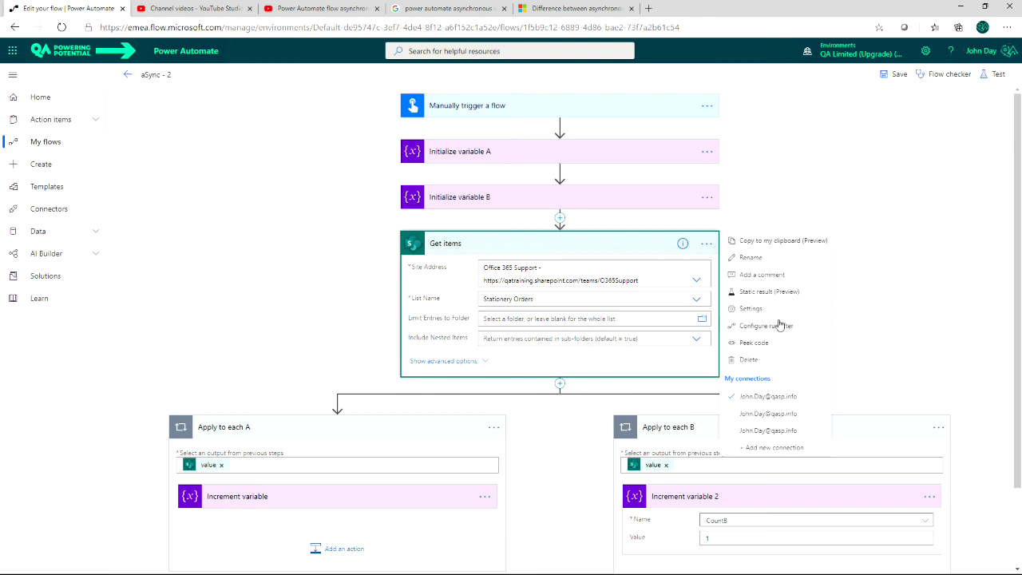
pyautogui.click(751, 309)
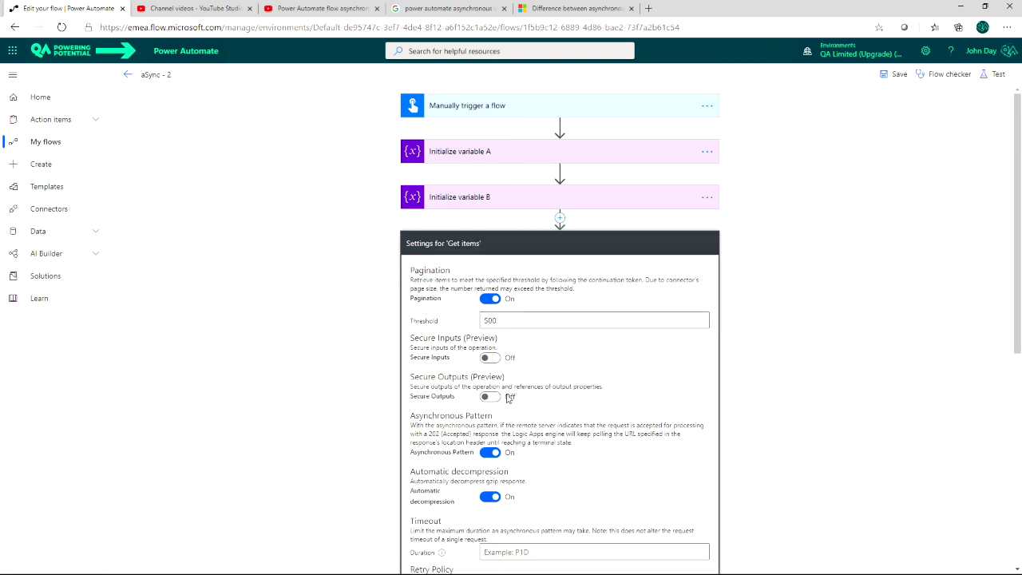